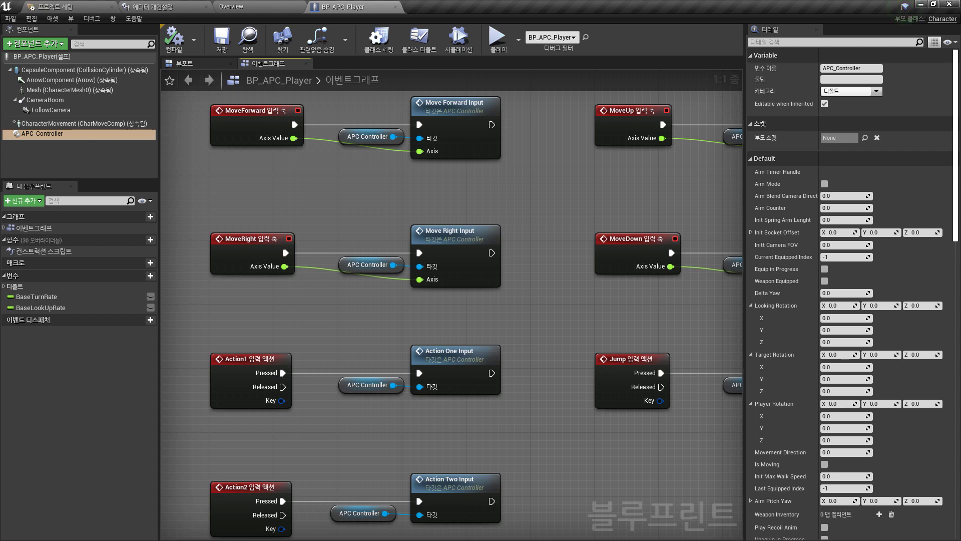
Step: Search the components that can be added to BP_APC_Player for "apc_"
left_click(52, 44)
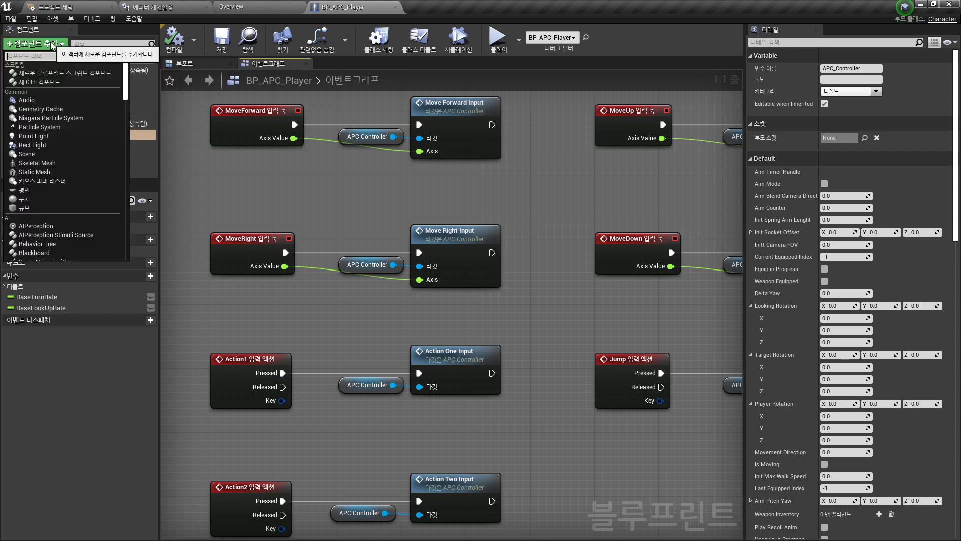
type("apc")
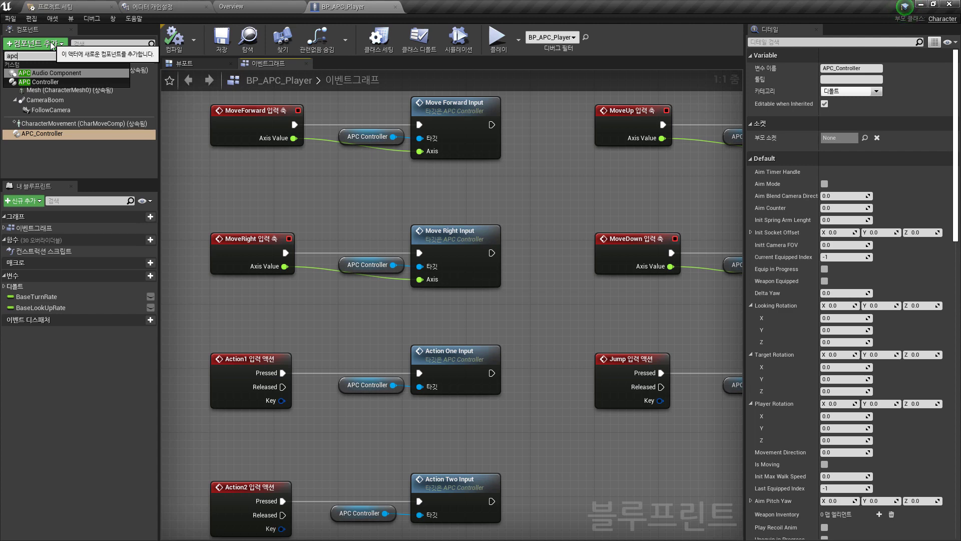
type("_")
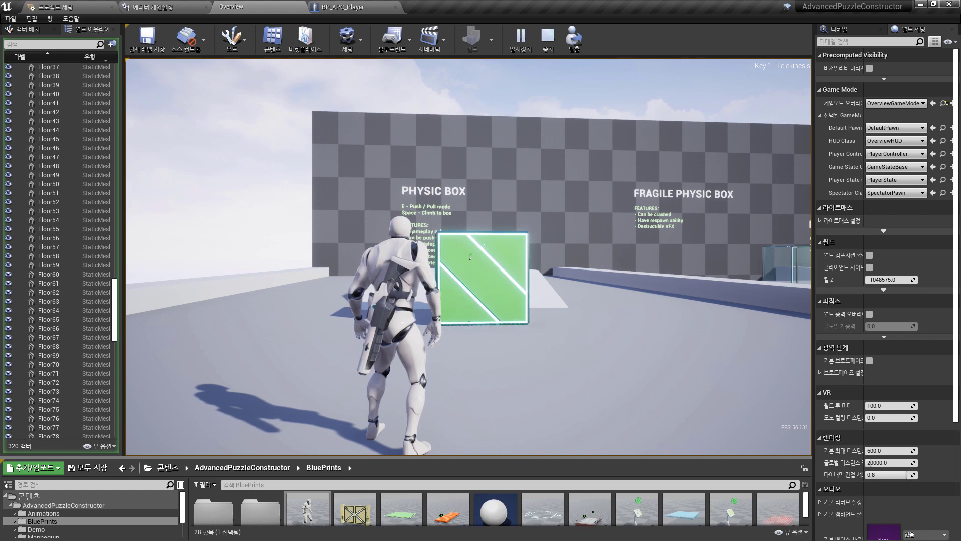
Step: Test the green physic box in the running Overview level by pushing it, pulling it and climbing onto it
key("w")
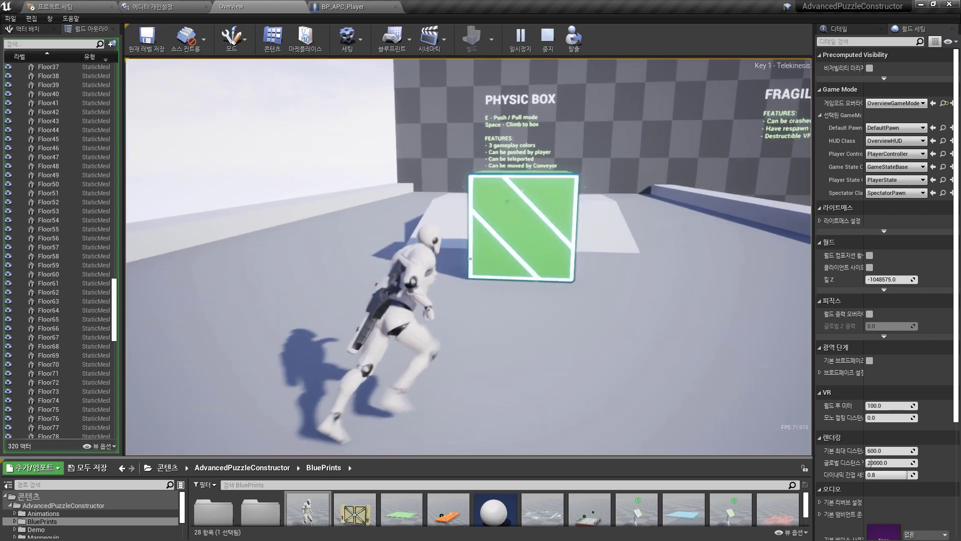
key("e")
key("w")
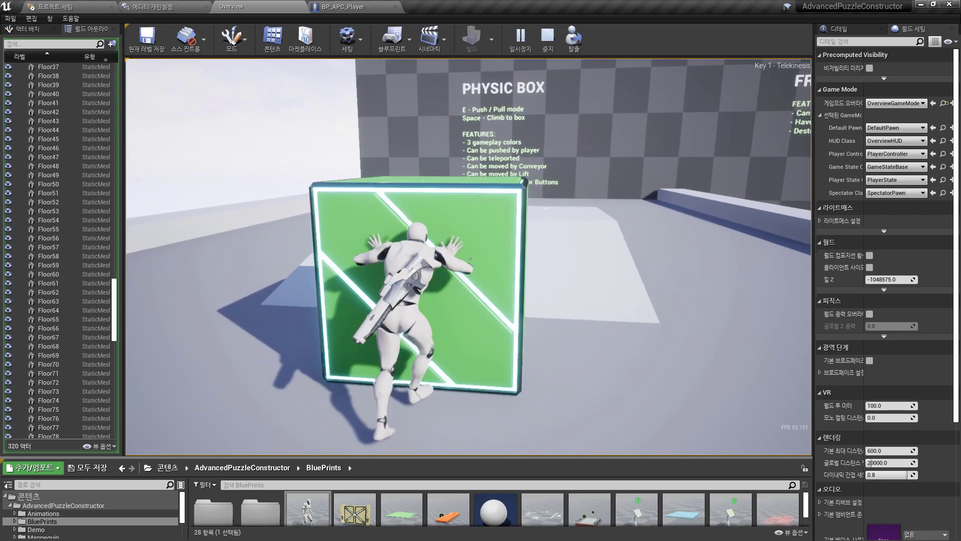
key("e")
key("s")
key("w")
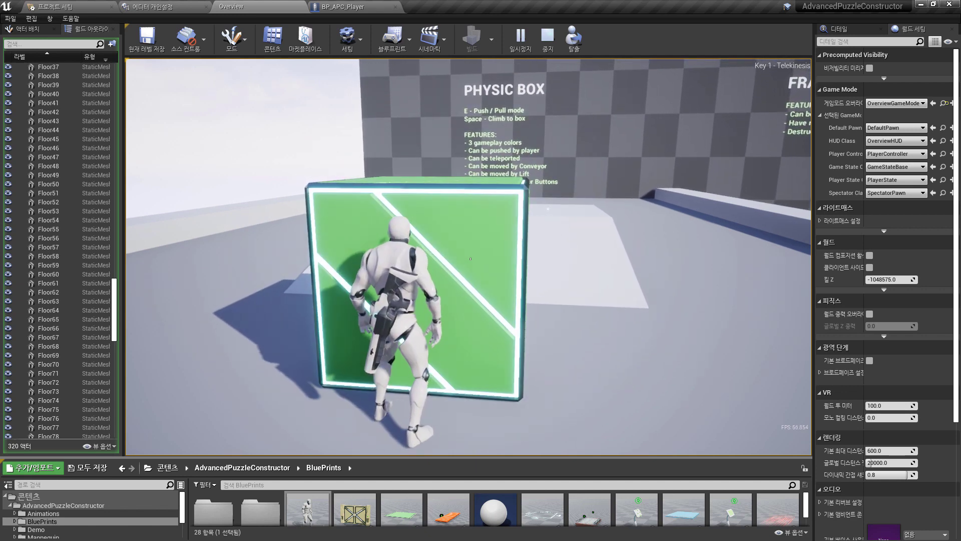
key("space")
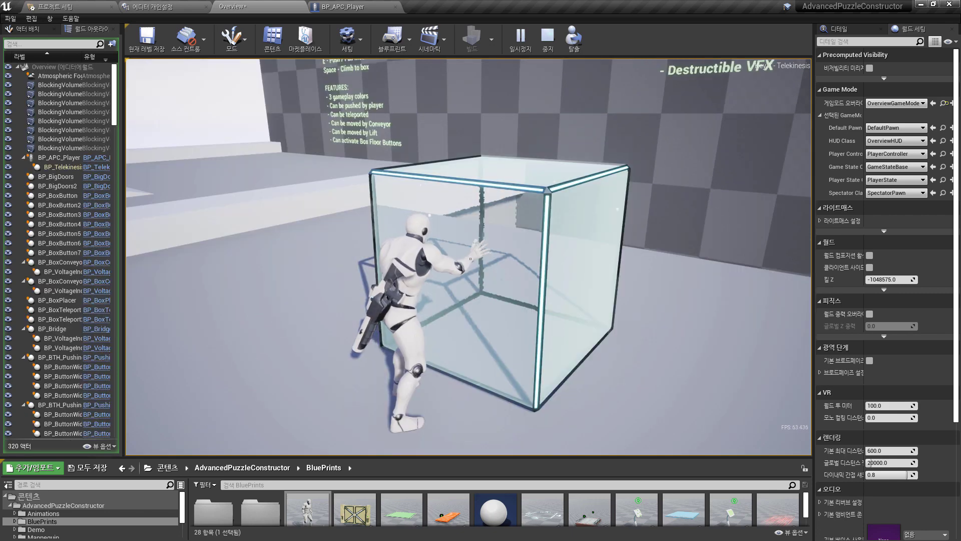
Step: Push the glass fragile physic box, and move the power box on and off its charging and discharging floor pads
key("w")
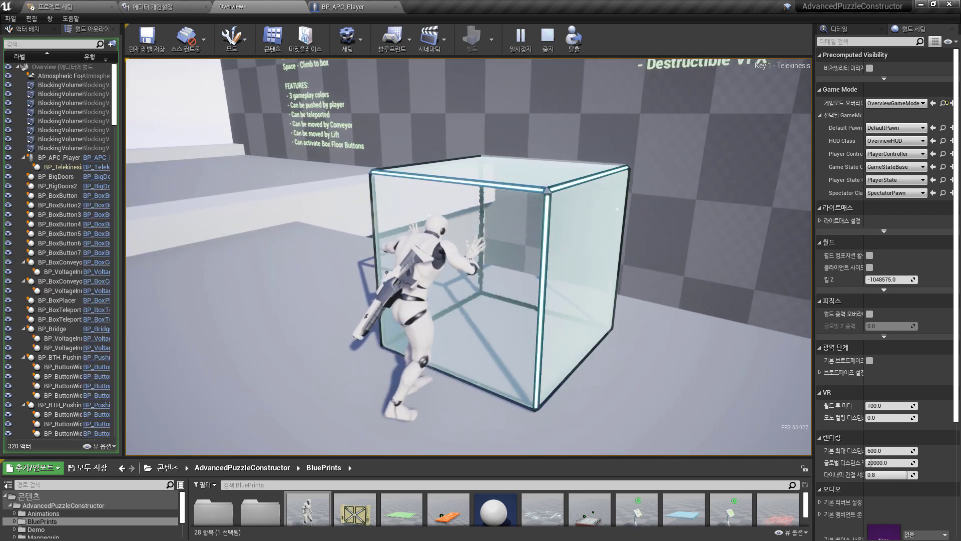
key("w")
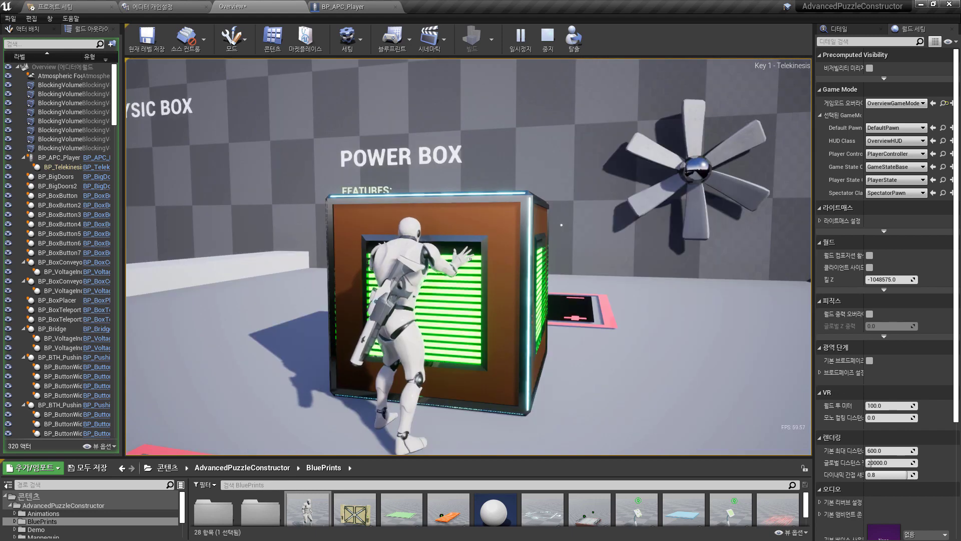
key("w")
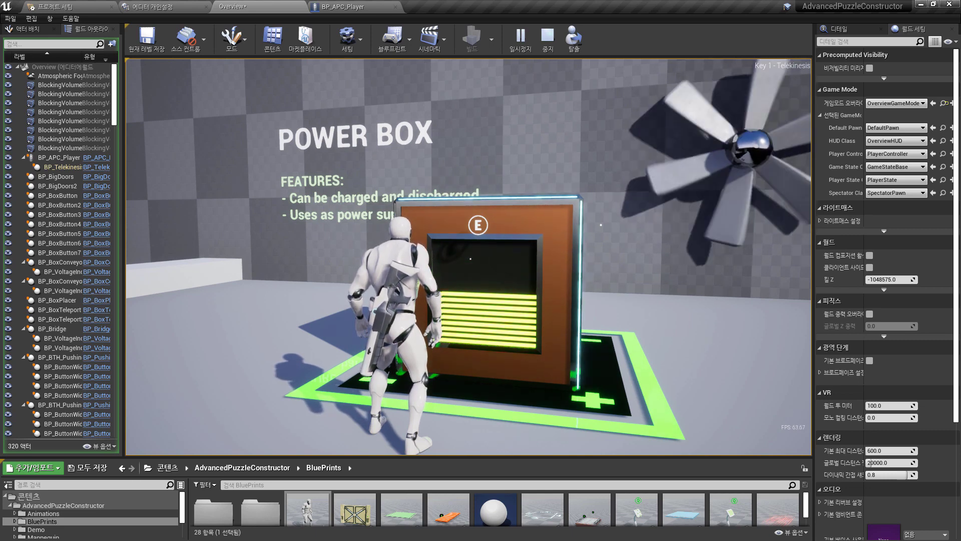
key("e")
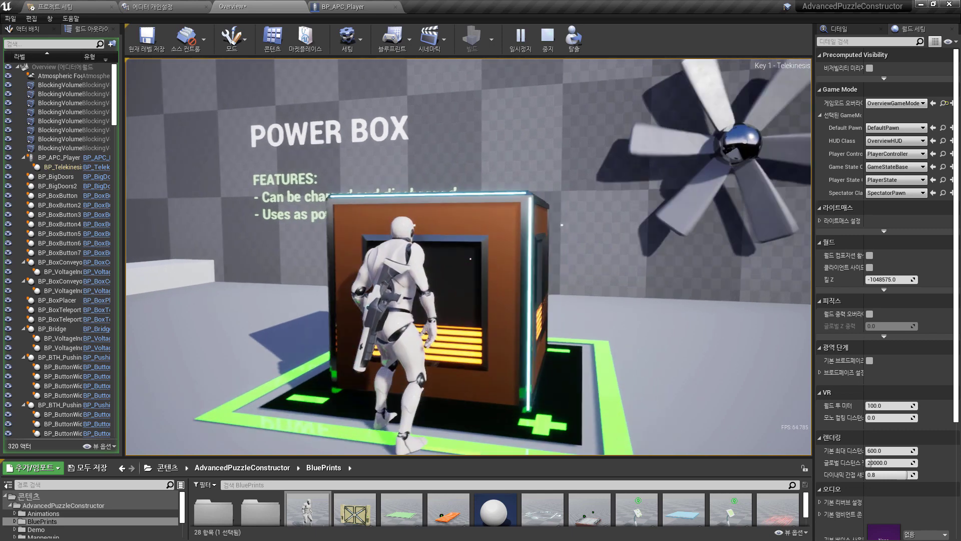
key("s")
key("s")
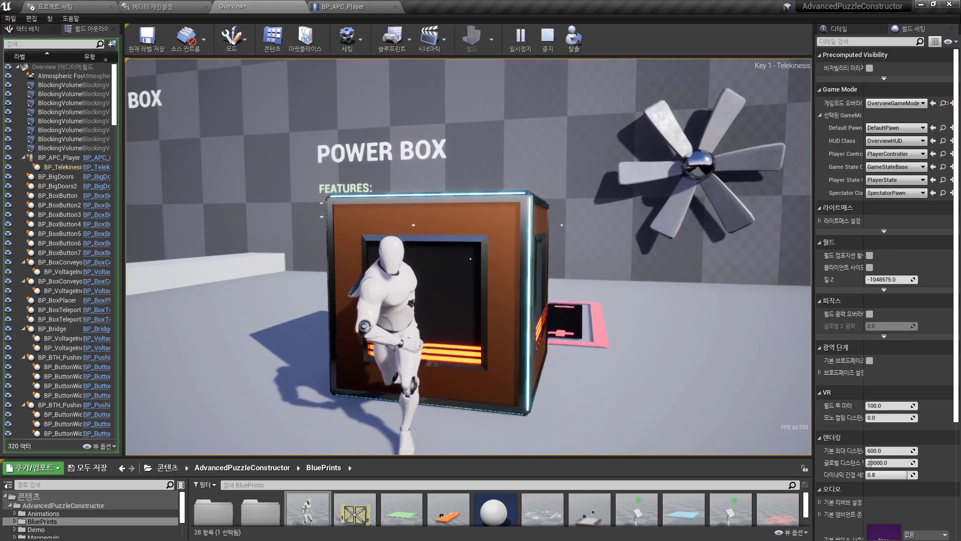
key("s")
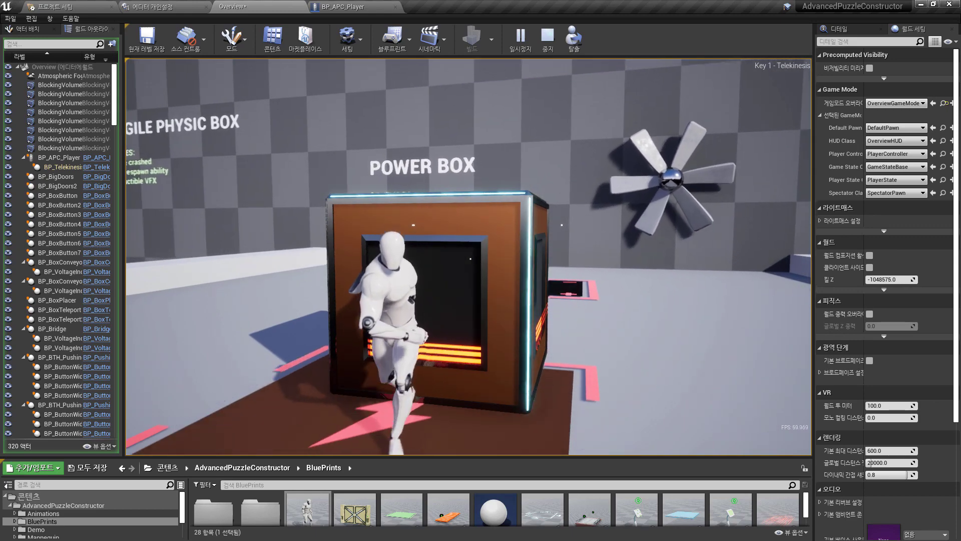
Step: Test the red box near the box floor button and the blue box near the teleport pad by pushing them
key("d")
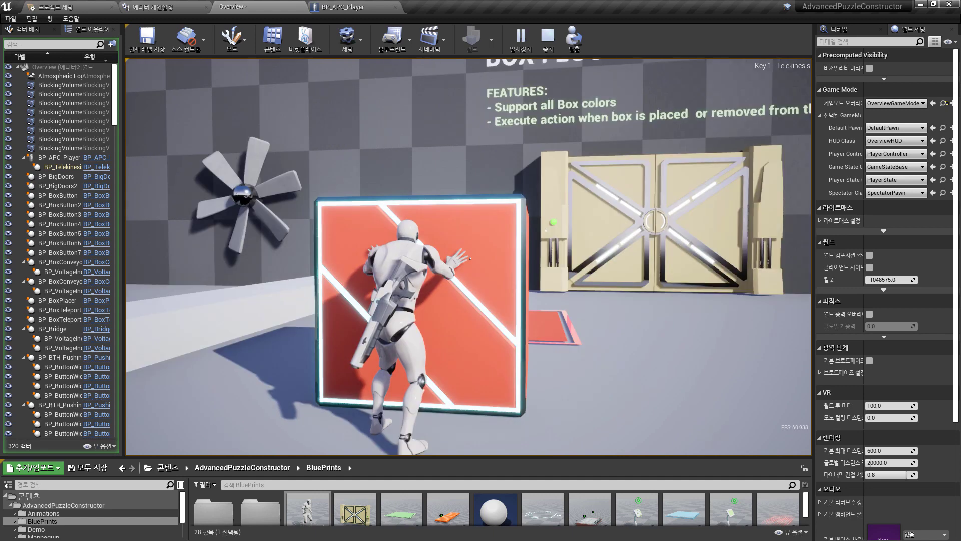
key("w")
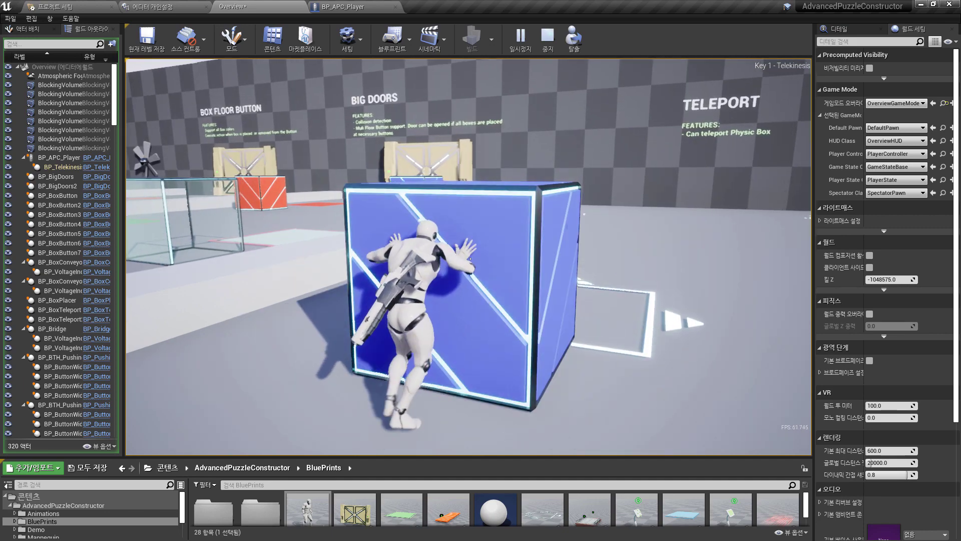
key("s")
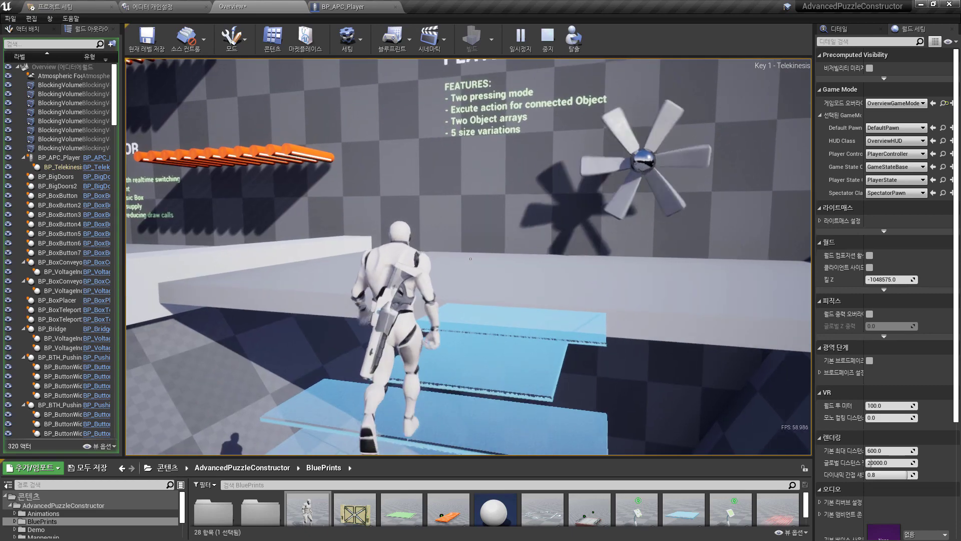
Step: Cross the light-blue platforms and toggle the action buttons console that controls the fan
key("w")
key("w")
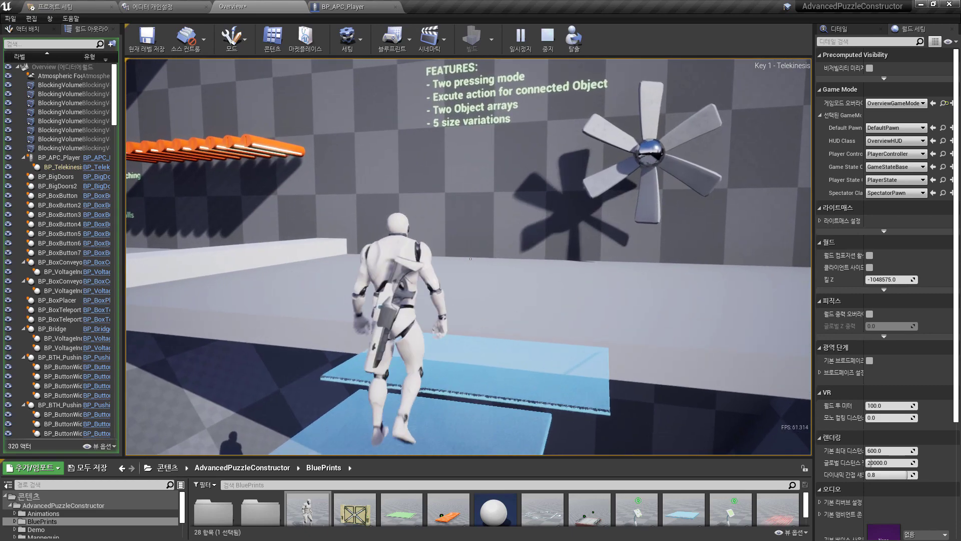
key("w")
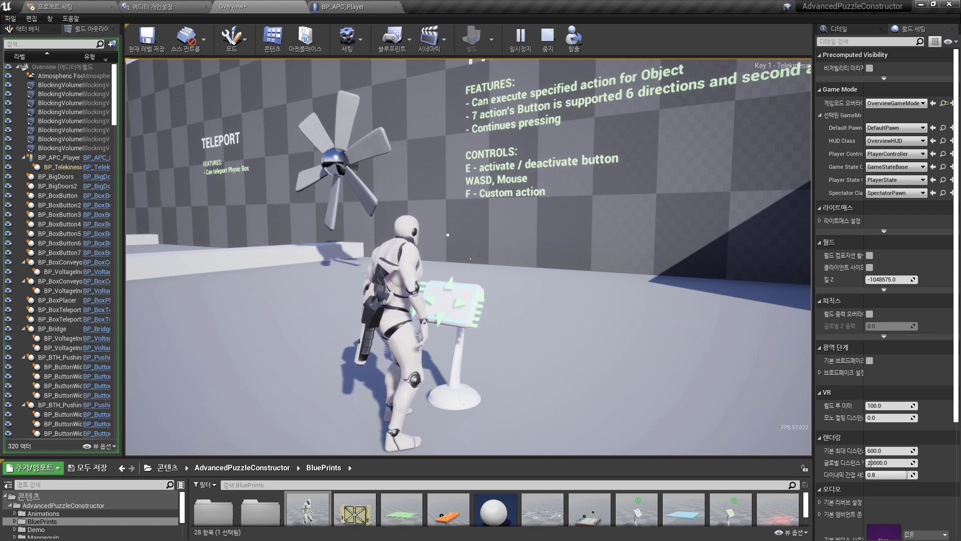
key("e")
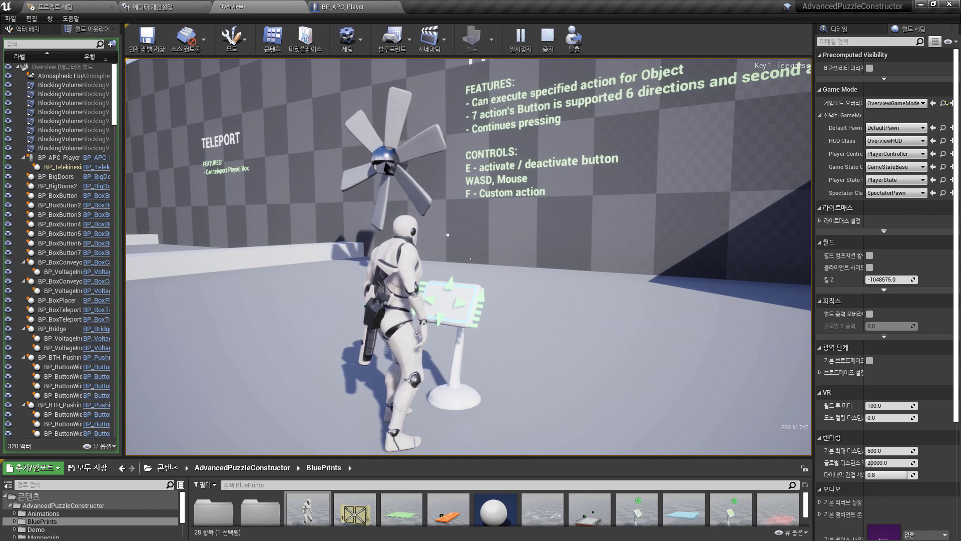
key("e")
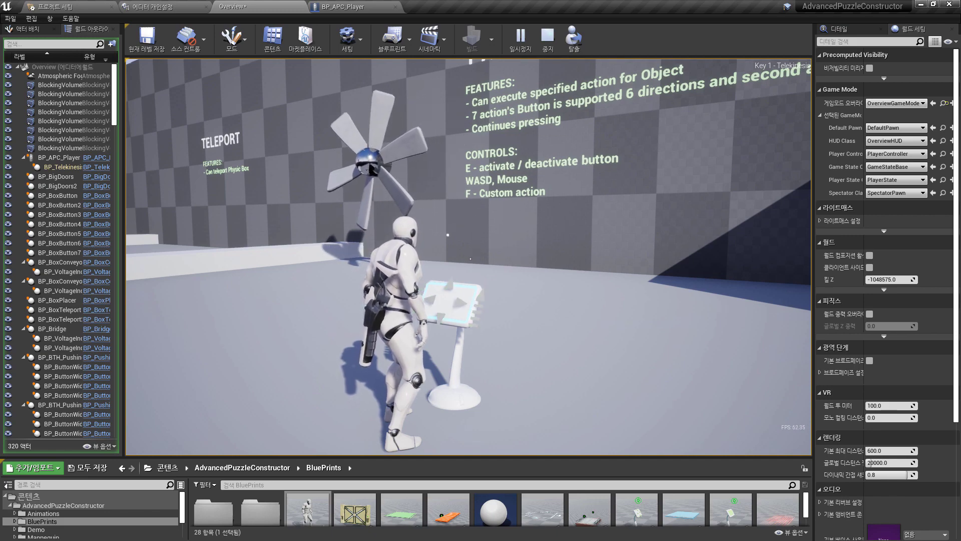
Step: Walk the character over to the laser wall and ray detector exhibit to examine it
key("w")
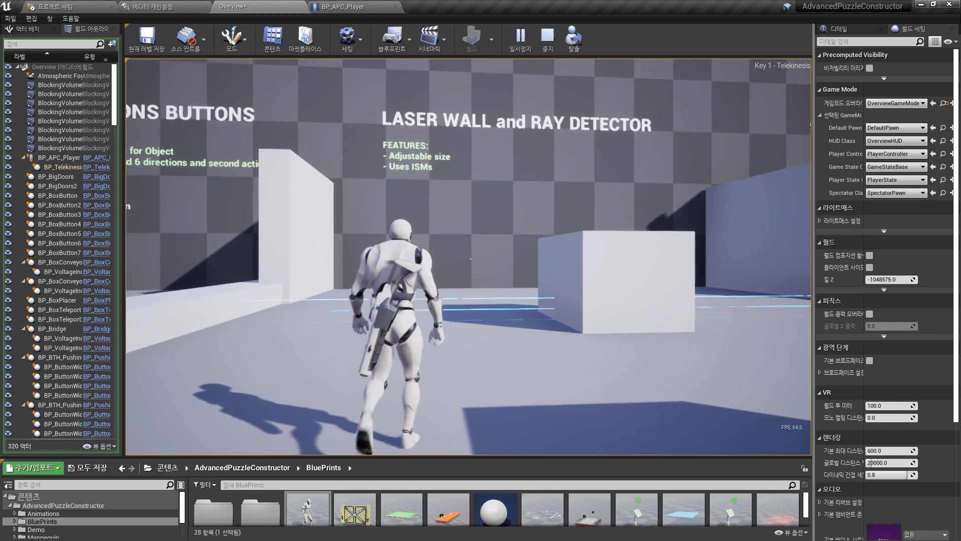
key("w")
key("w")
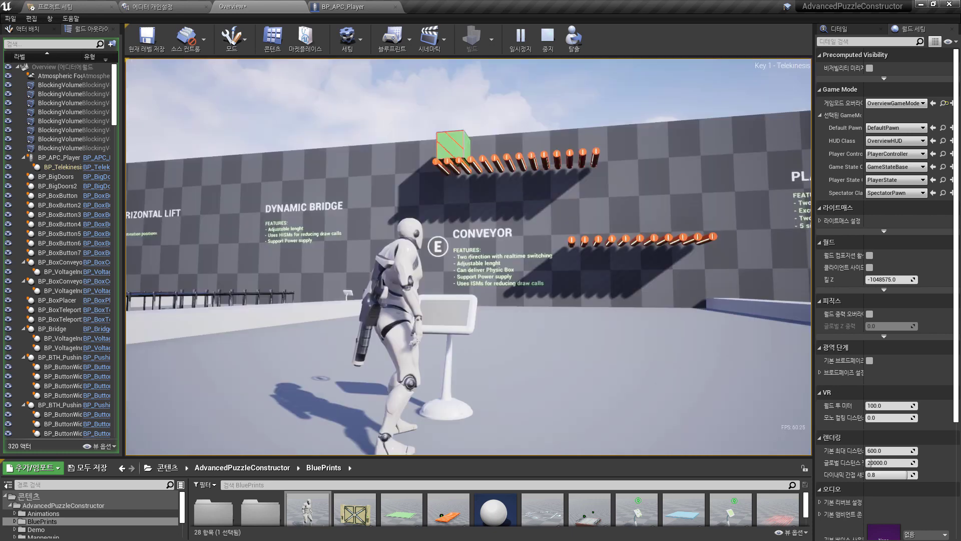
Step: Operate the conveyor's control console and push the red box in the precision box placement area
key("e")
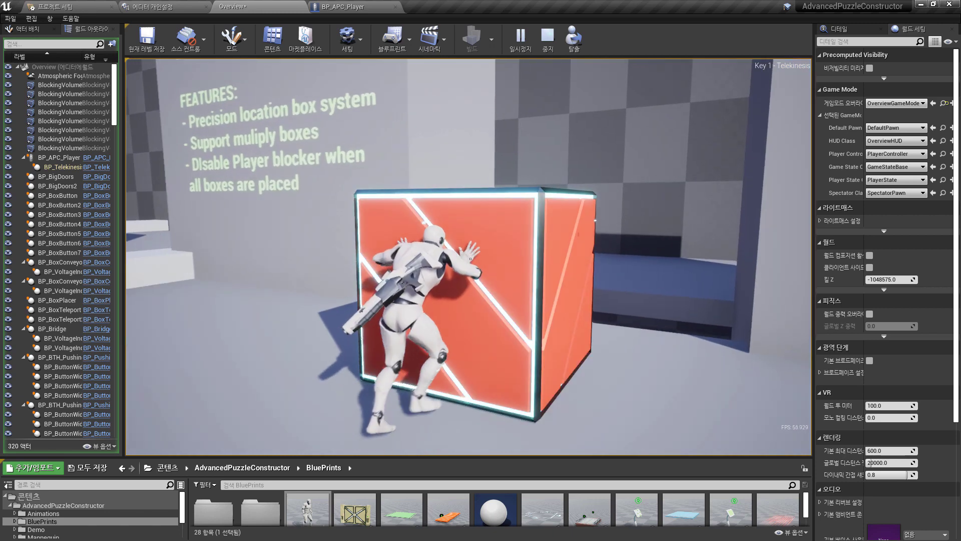
key("w")
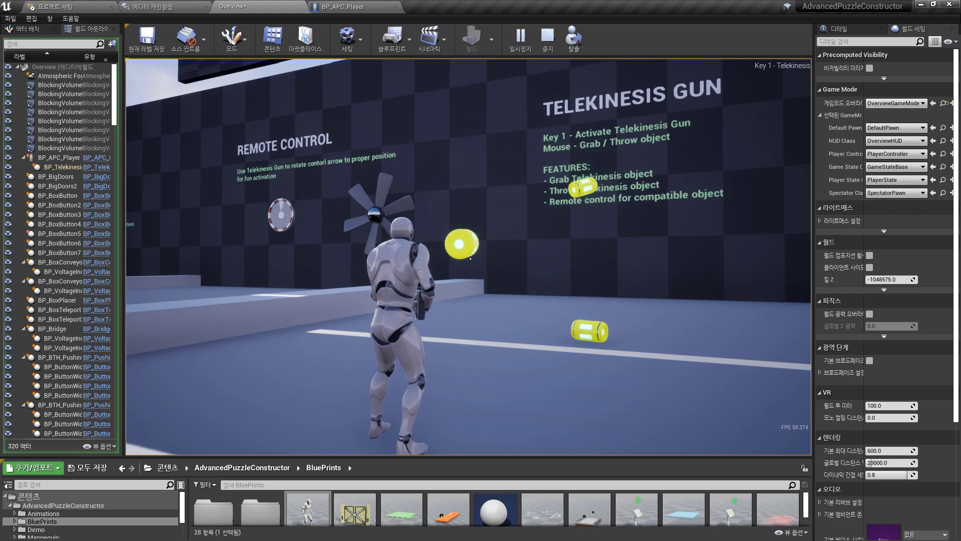
Step: Test the telekinesis gun by grabbing a yellow canister and carrying it to the round wall socket
key("1")
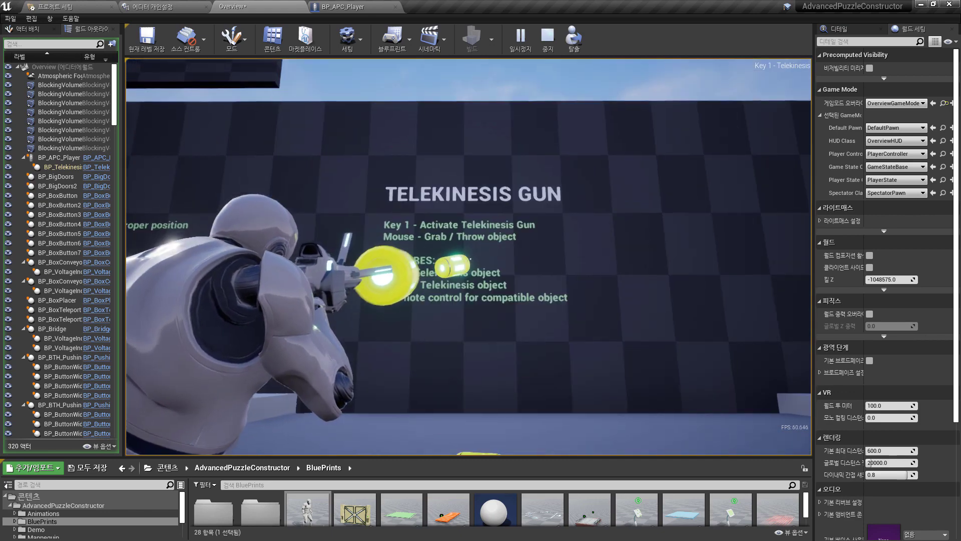
key("1")
key("w")
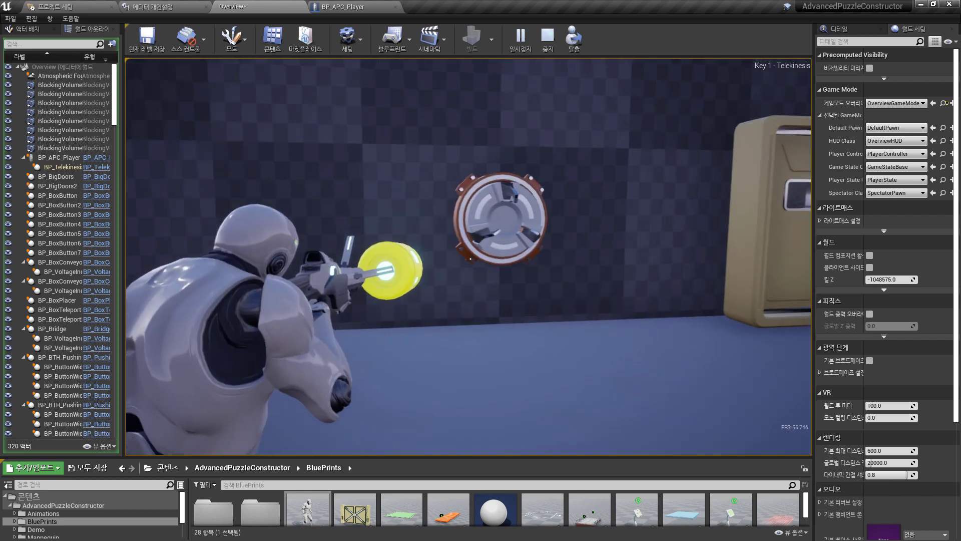
key("w")
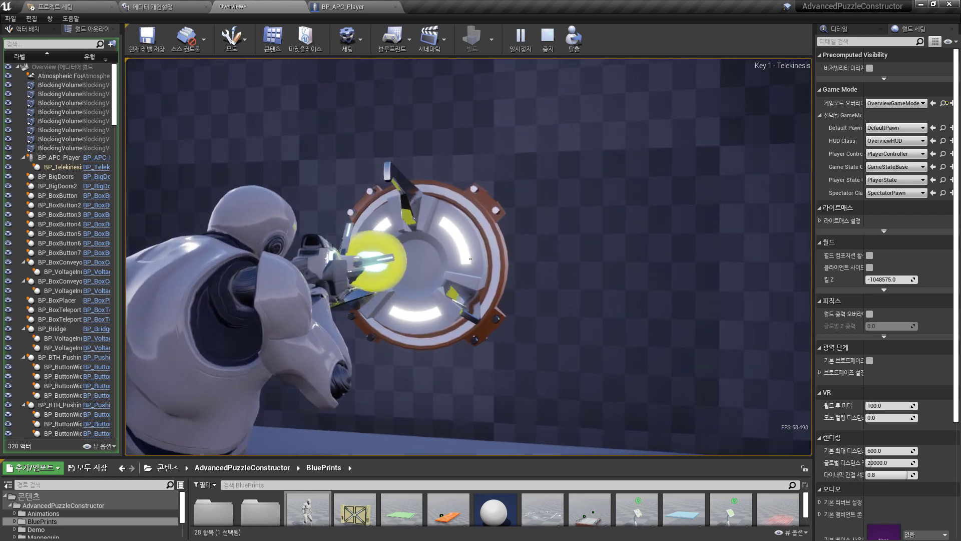
key("s")
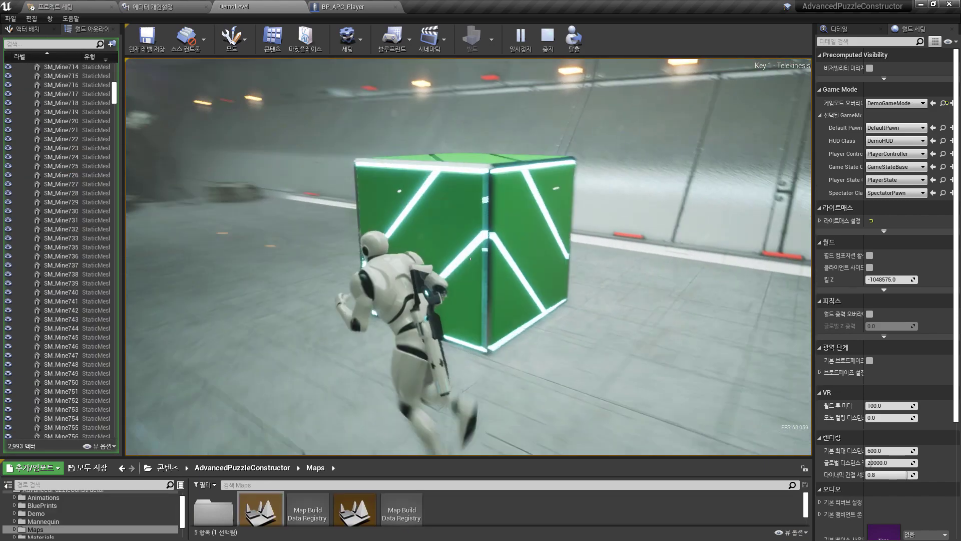
Step: Push the green box across the hall in DemoLevel toward the broken floor before the yellow door
key("w")
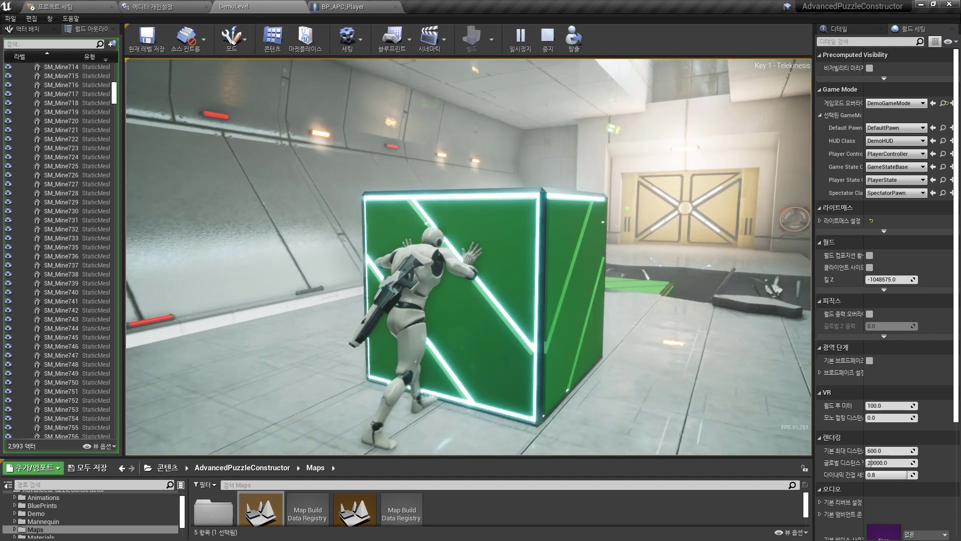
key("w")
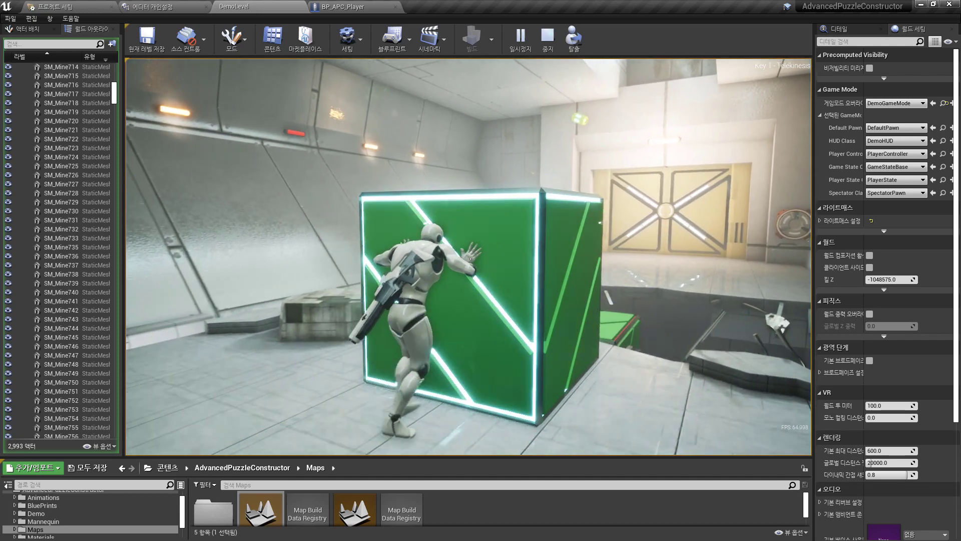
key("w")
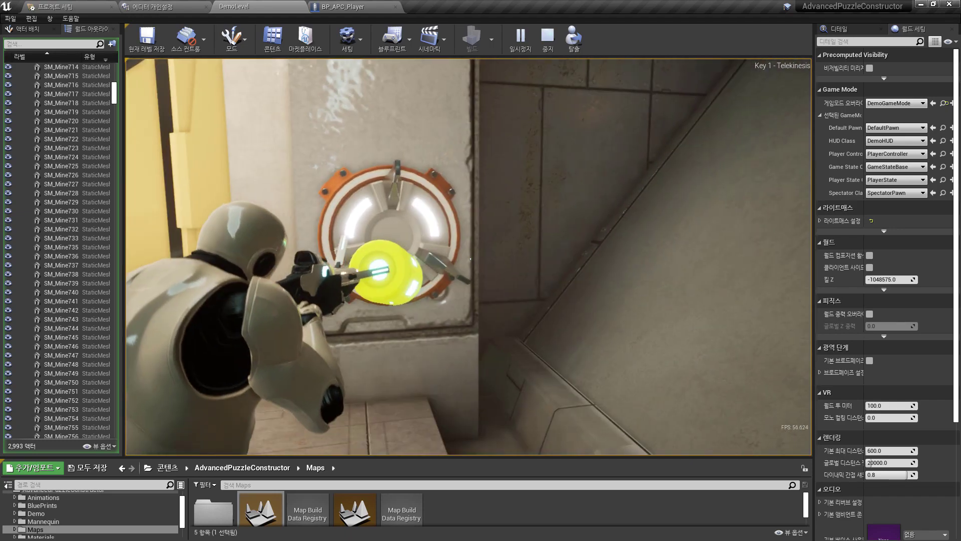
Step: Insert the yellow canister into the wall socket beside the yellow door and run toward the door
key("e")
key("a")
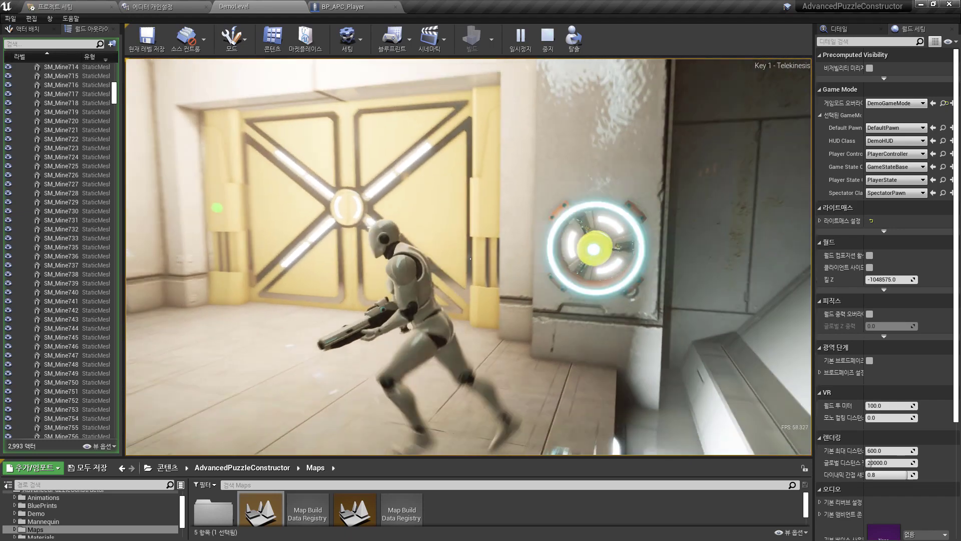
key("w")
key("w")
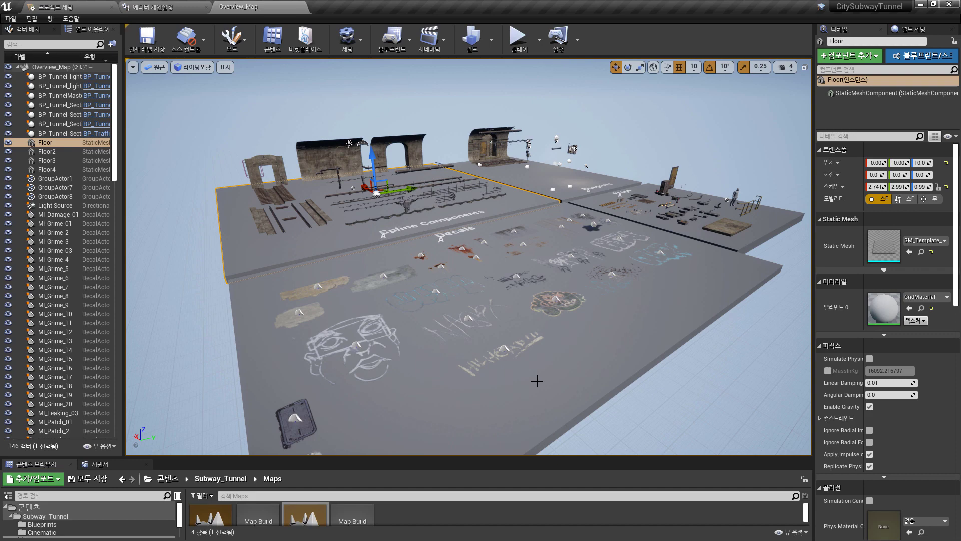
Step: Inspect the tunnel sections and rail pieces in the Subway_Tunnel Overview_Map from saved camera views 1 and 2
key("1")
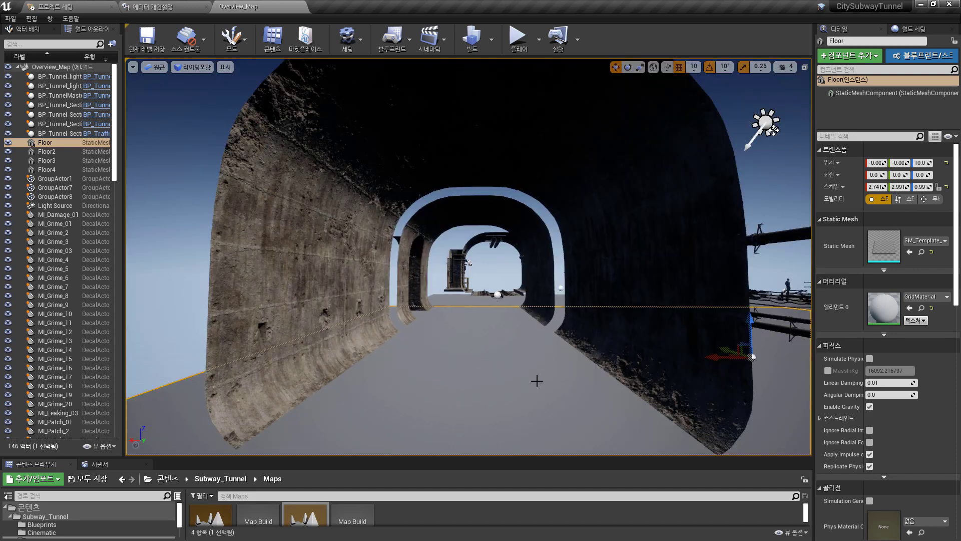
key("2")
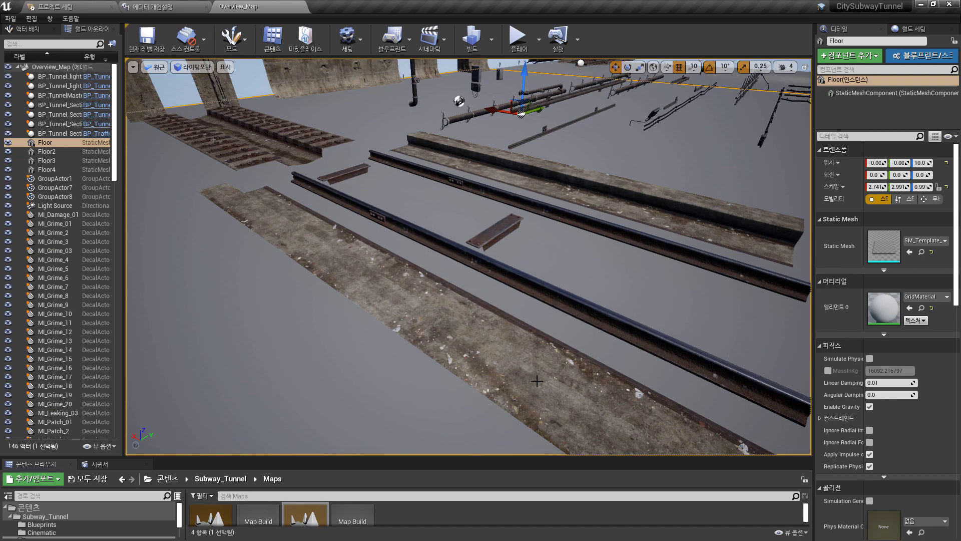
Step: Inspect the spline components, props, decals and blueprints from saved camera views 3 to 6, ending with the BP_TunnelMaster actor's details
key("3")
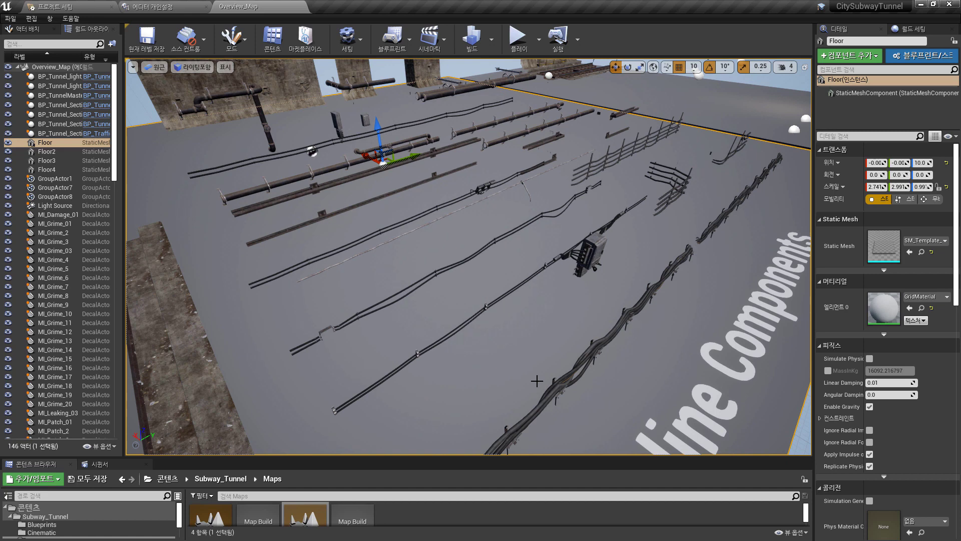
key("4")
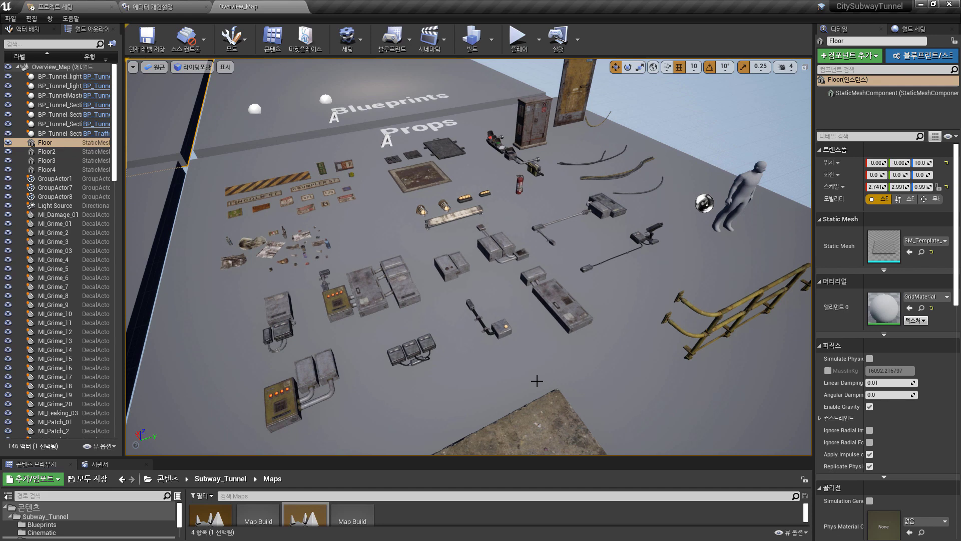
key("5")
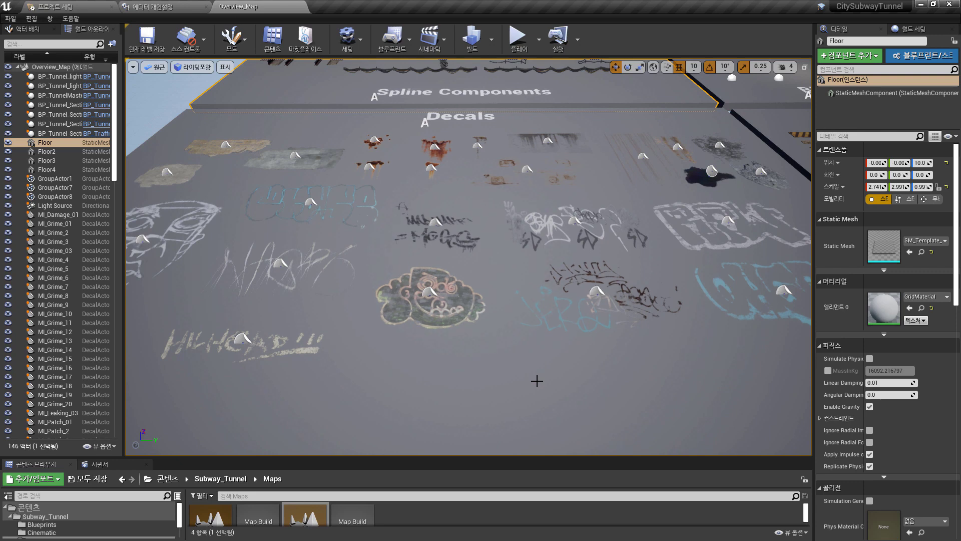
key("6")
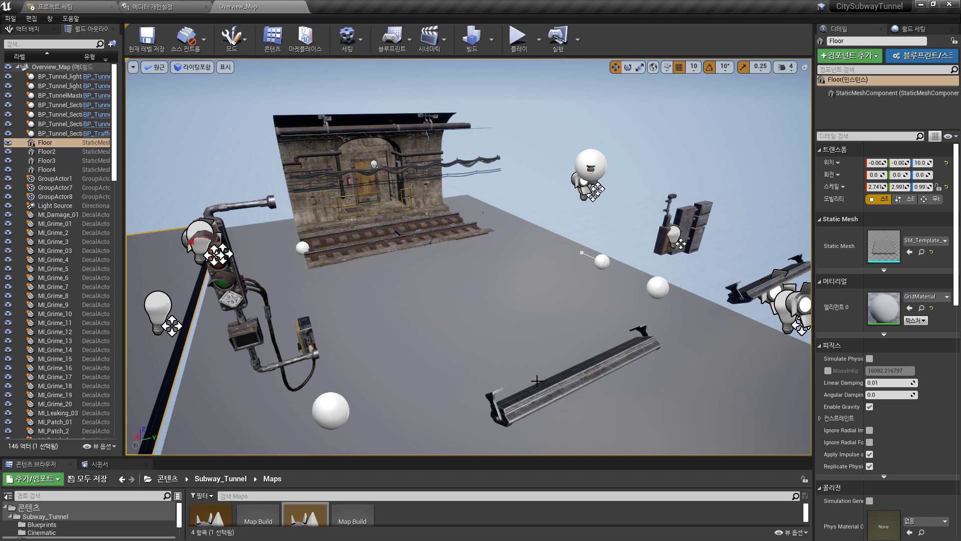
key("Escape")
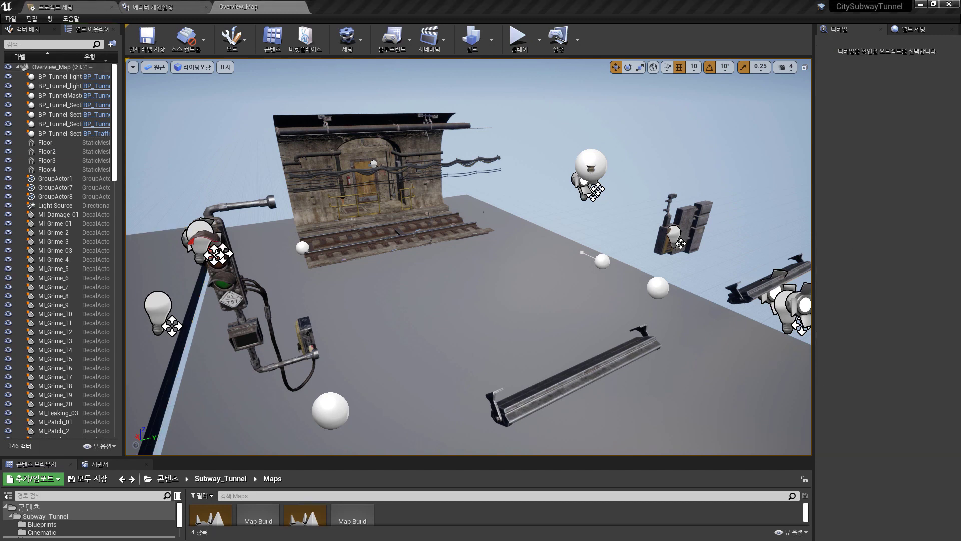
left_click(65, 95)
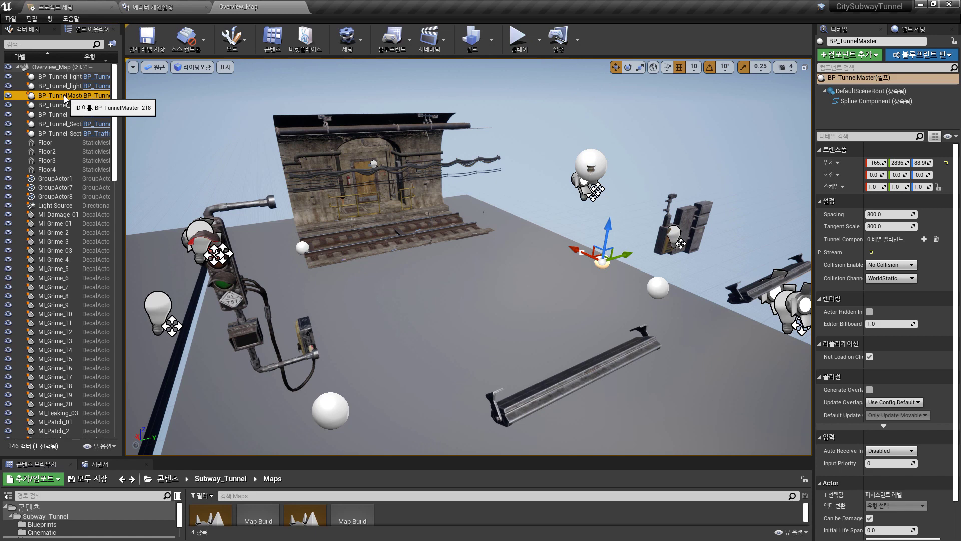
Step: Create a new level from the default template with a floor, sky and lighting
left_click(10, 19)
left_click(30, 36)
left_click(386, 218)
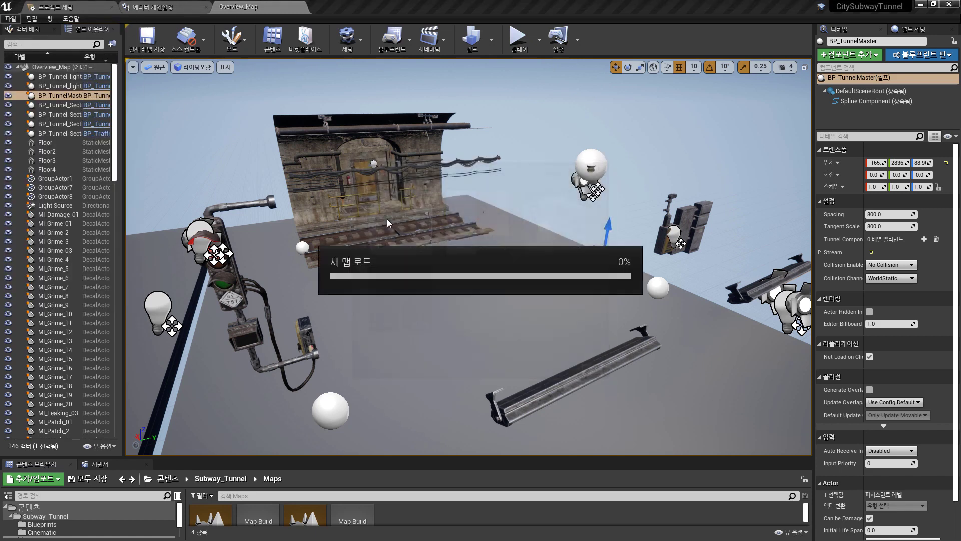
Step: Scale the Floor to 4.0 in both X and Y
left_click(439, 320)
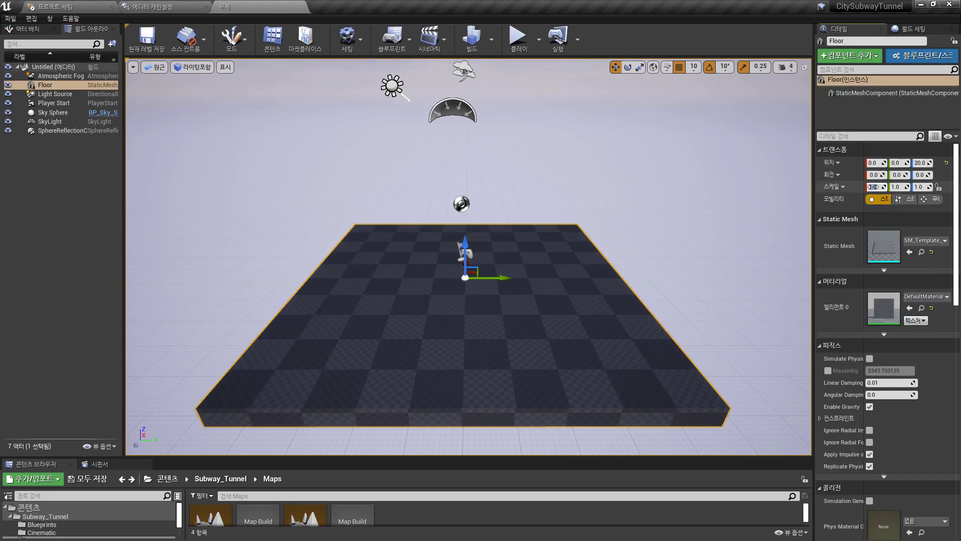
type("4")
key("Tab")
type("4")
key("Return")
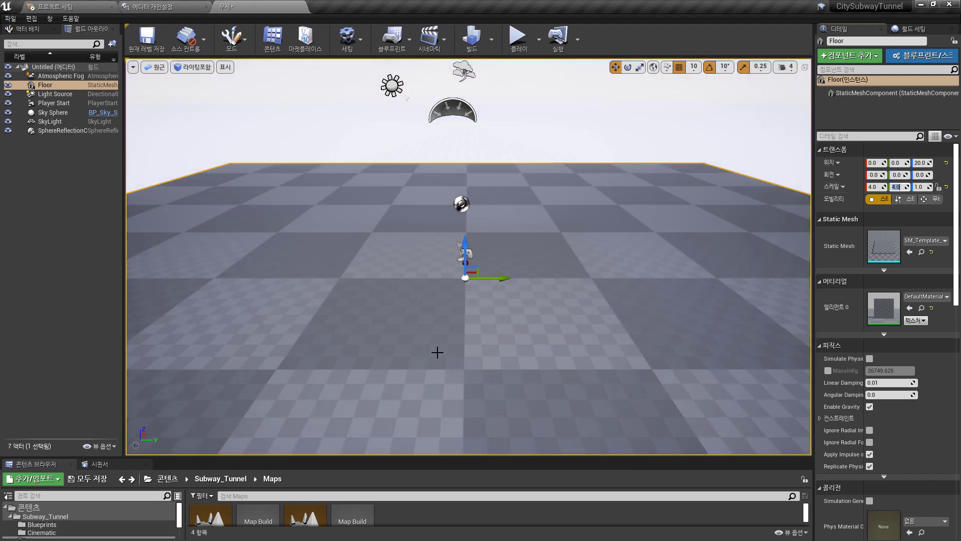
Step: Place the BP_Tunnel_Master_01a blueprint from Subway_Tunnel/Blueprints near a corner of the floor and focus the view on it
left_click(42, 524)
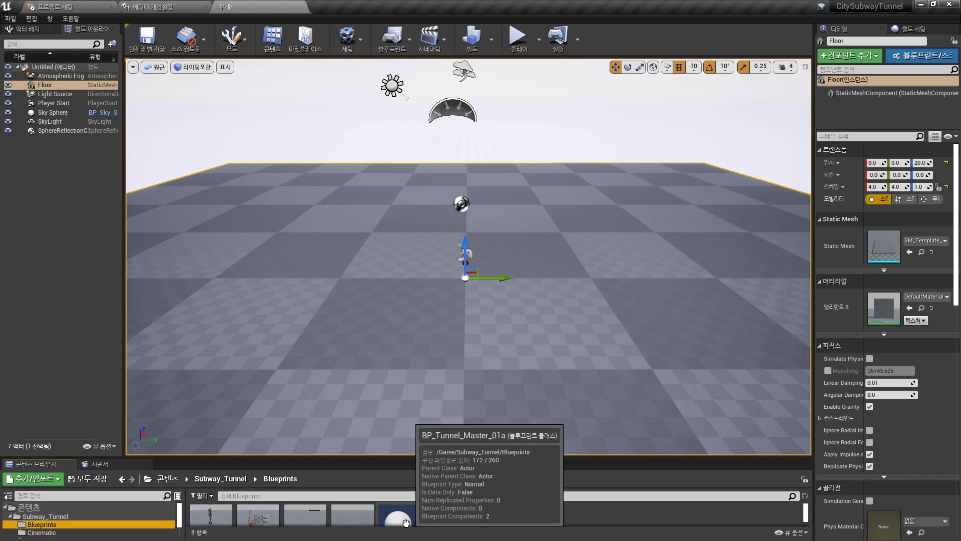
left_click_drag(399, 518, 228, 167)
key("f")
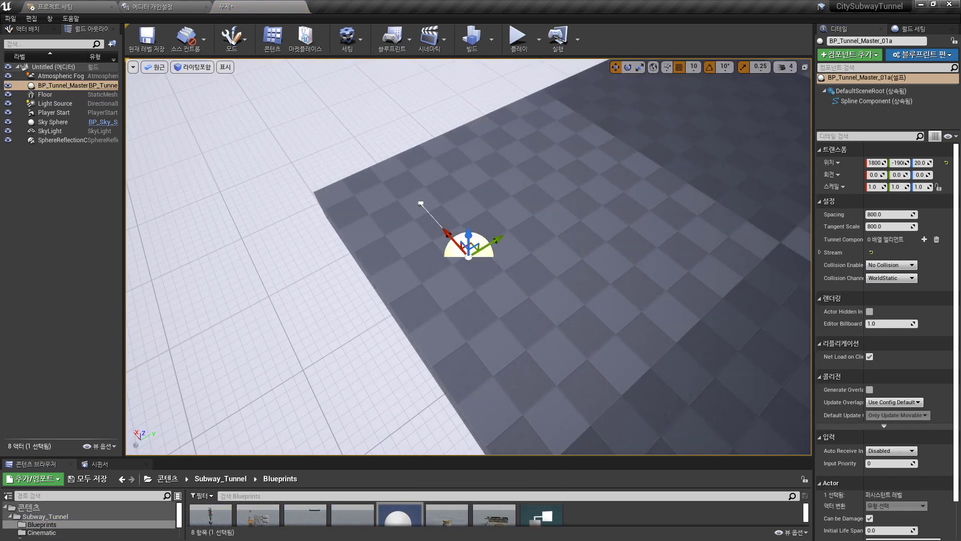
Step: Move the end point of the tunnel actor's spline across the floor to the diagonally opposite corner
left_click(421, 204)
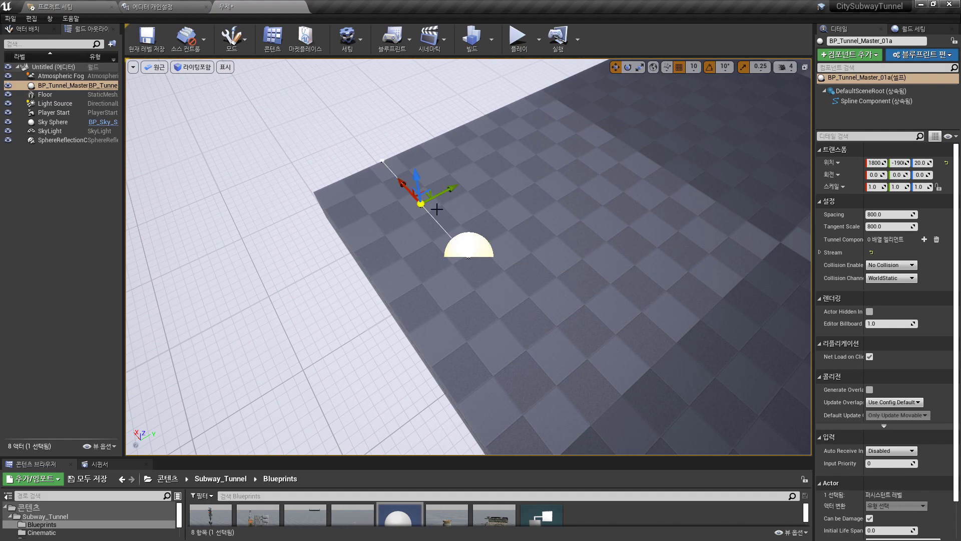
scroll(550, 241, "down", 5)
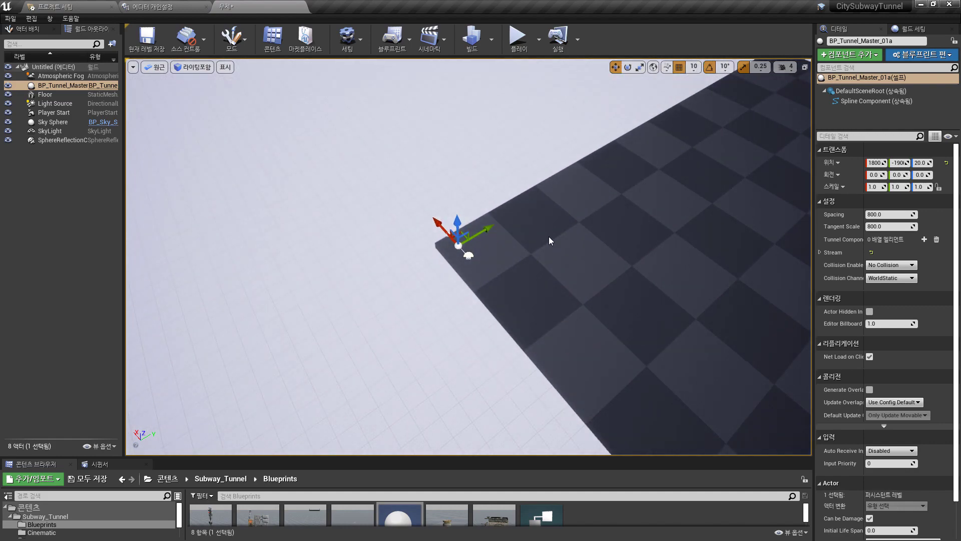
left_click_drag(478, 233, 728, 267)
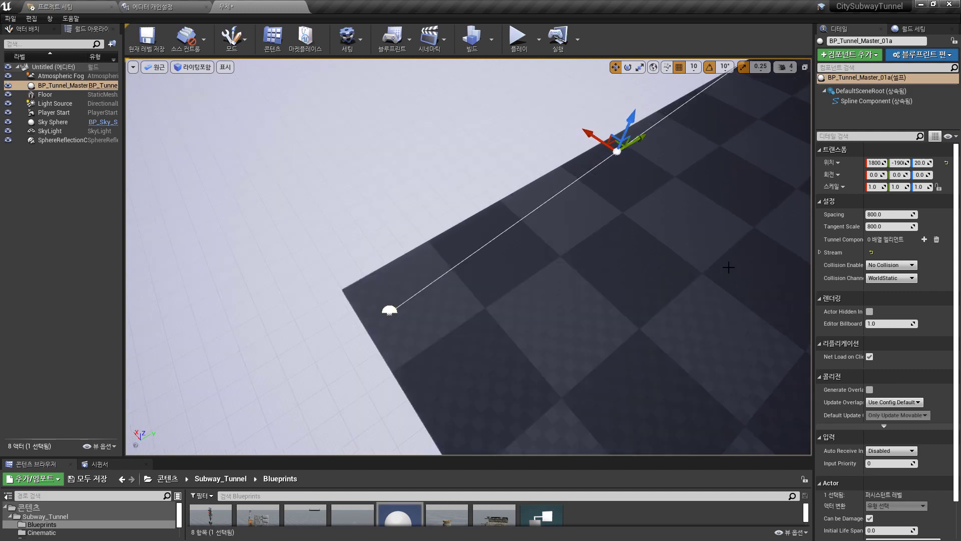
key("f")
scroll(724, 330, "down", 10)
left_click_drag(448, 236, 624, 317)
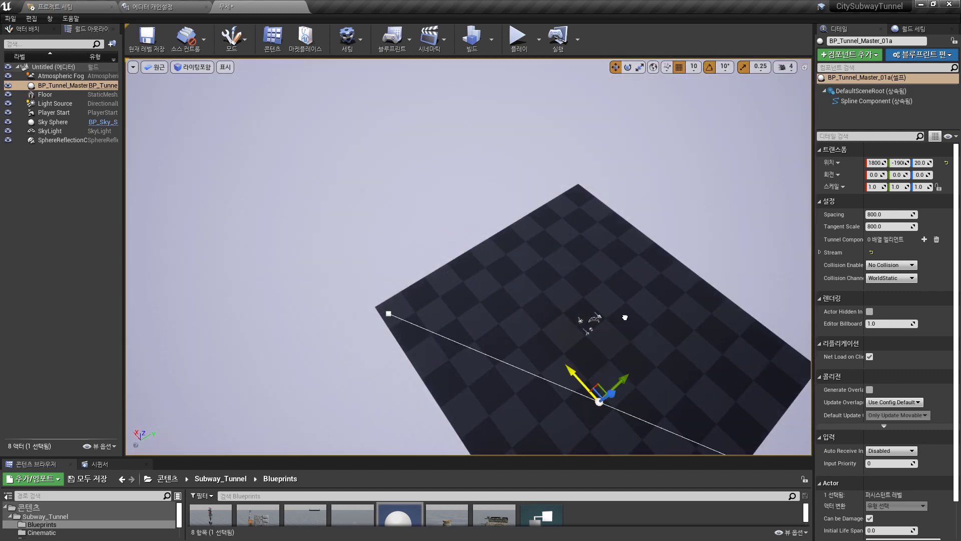
left_click_drag(596, 385, 791, 353)
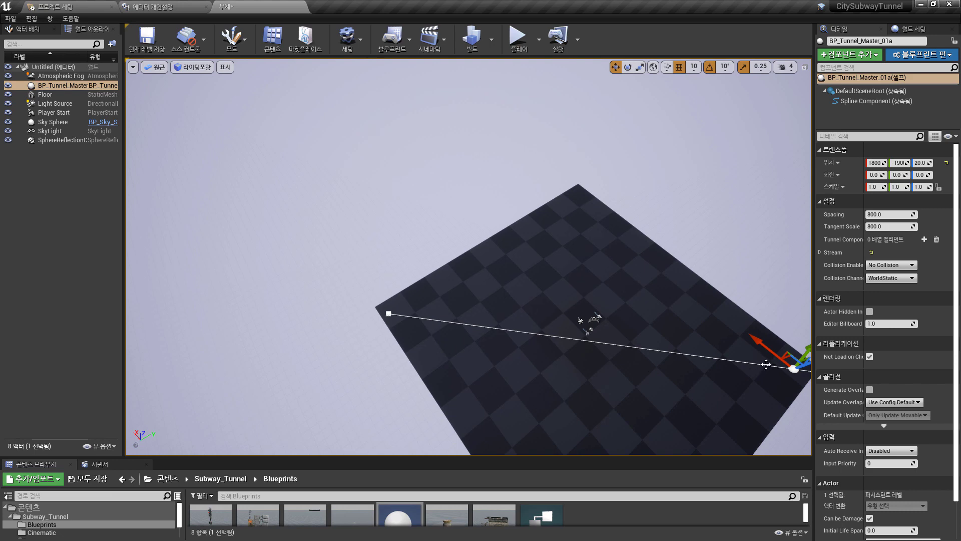
Step: Add two intermediate spline points and offset them to opposite sides so the tunnel path forms an S-curve
right_click(553, 337)
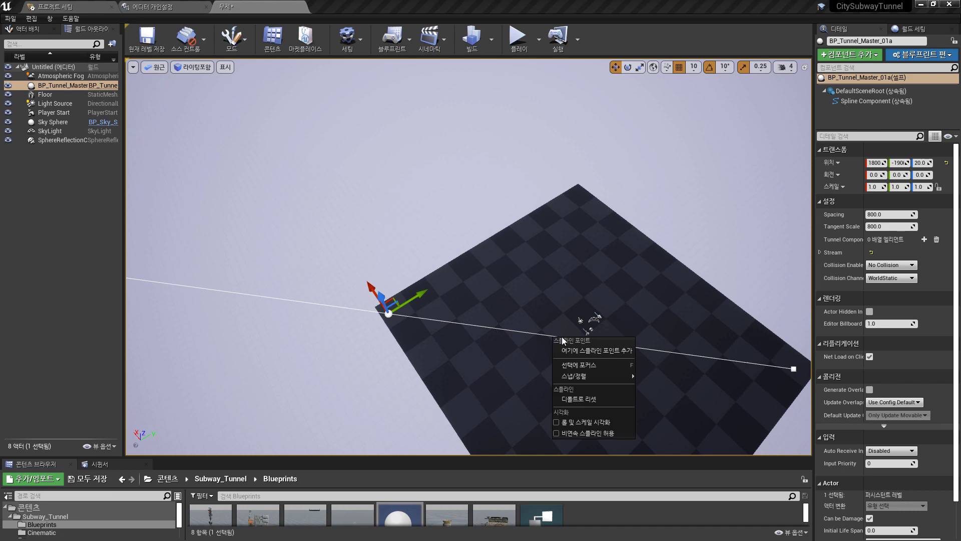
left_click(572, 350)
left_click_drag(555, 328, 535, 265)
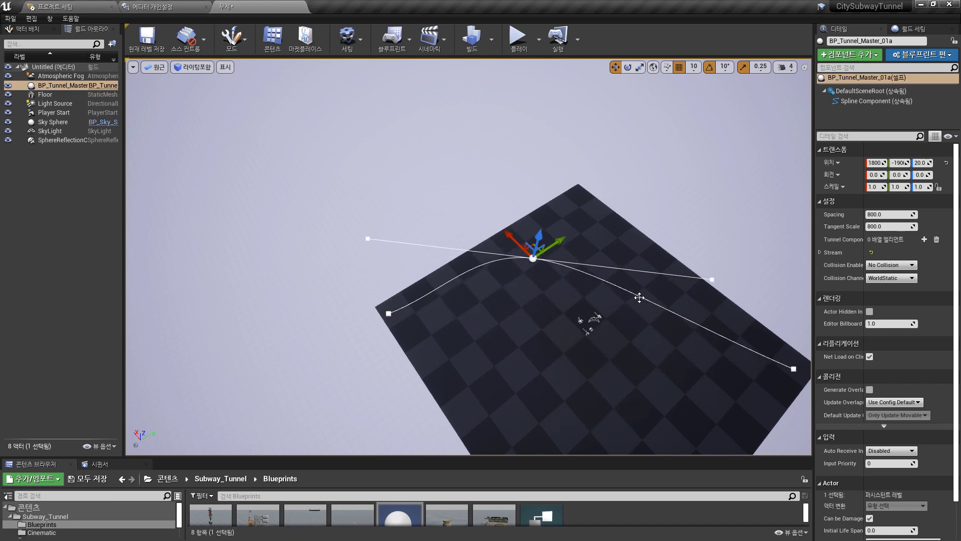
right_click(639, 297)
left_click(659, 311)
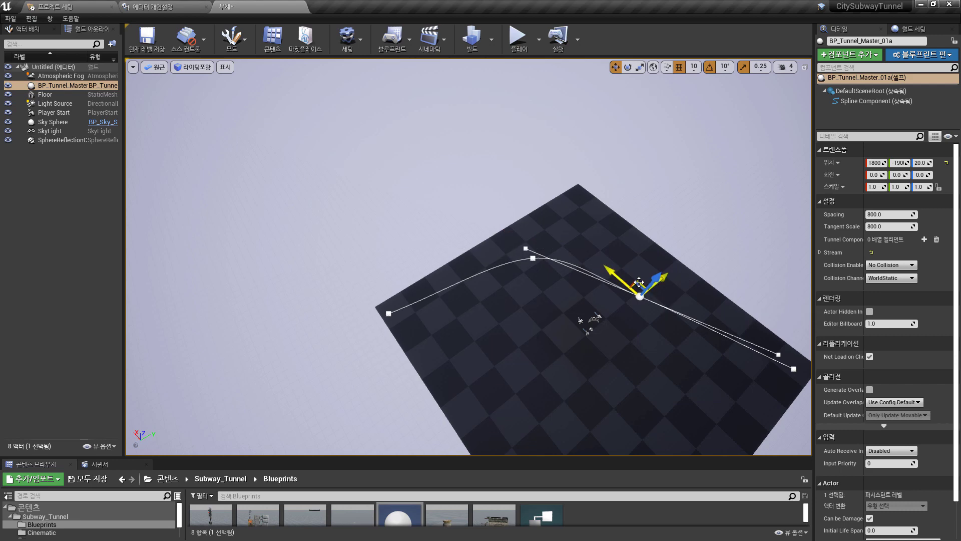
left_click_drag(639, 282, 649, 404)
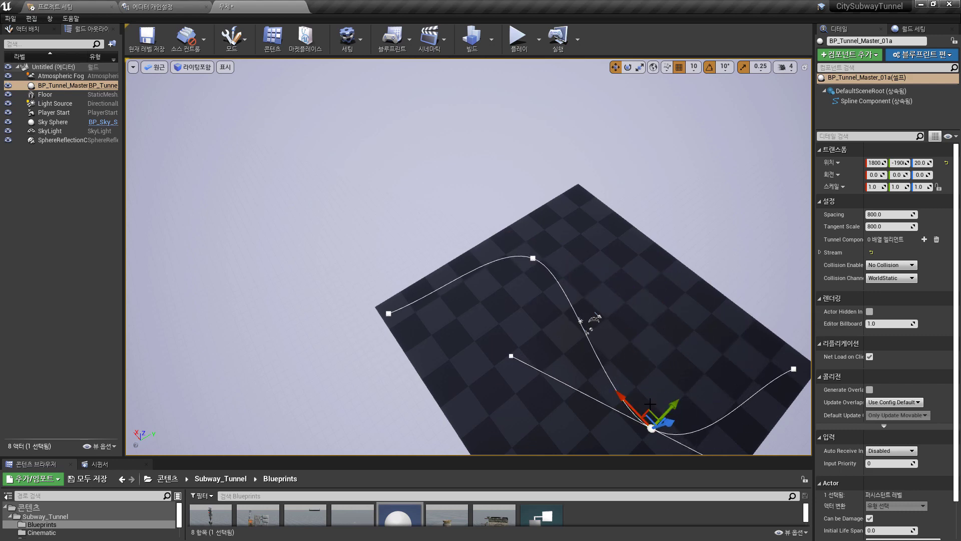
Step: Adjust the tangent handles of the spline's start and end points to round both ends of the S-curve
left_click(389, 314)
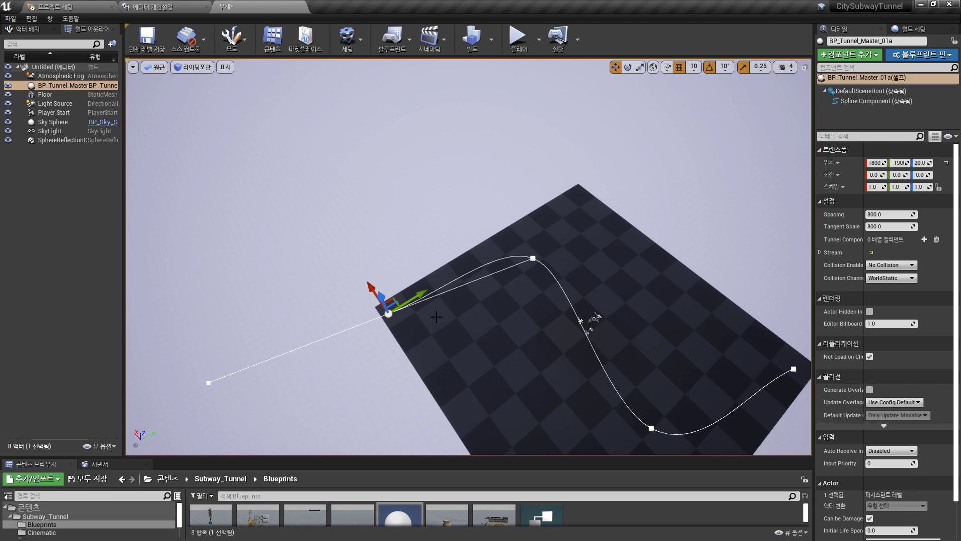
left_click(208, 383)
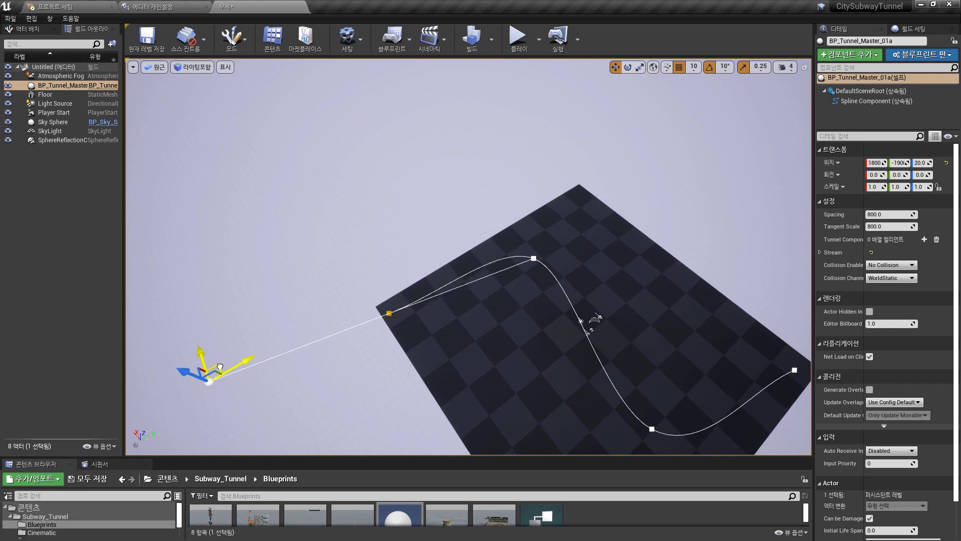
left_click_drag(221, 370, 336, 421)
left_click(791, 370)
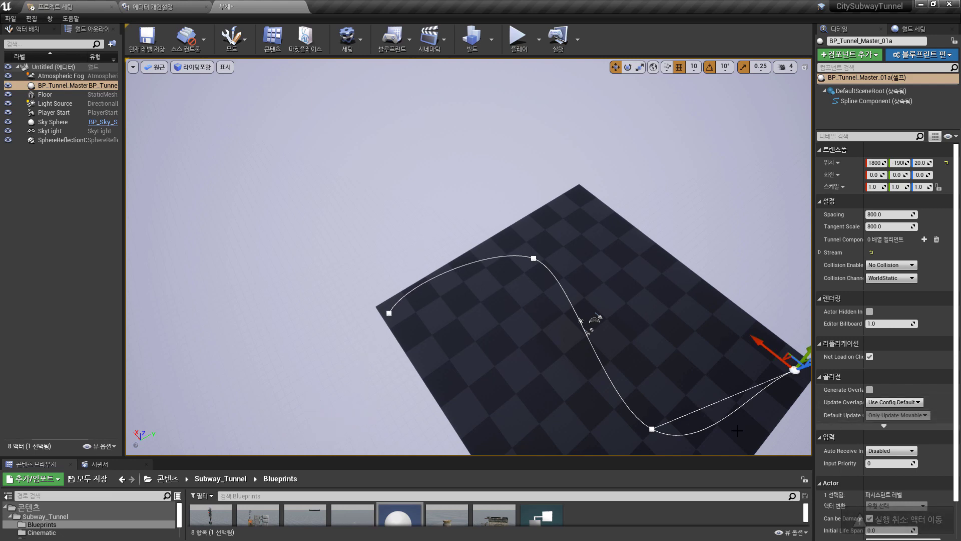
middle_click_drag(792, 370, 649, 343, "alt")
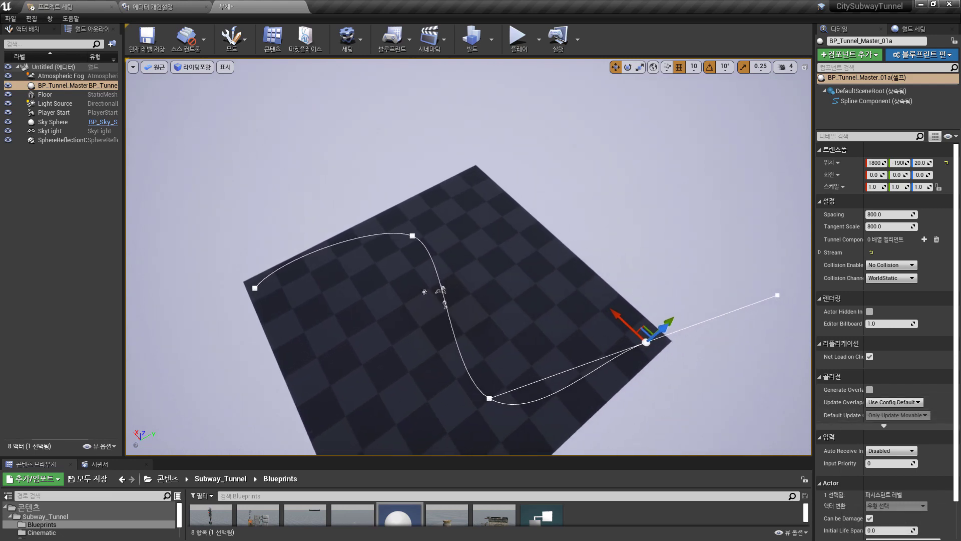
left_click(774, 295)
left_click_drag(775, 295, 700, 240)
Step: Move the two middle spline points inward to soften the bends of the S-curve
left_click(412, 235)
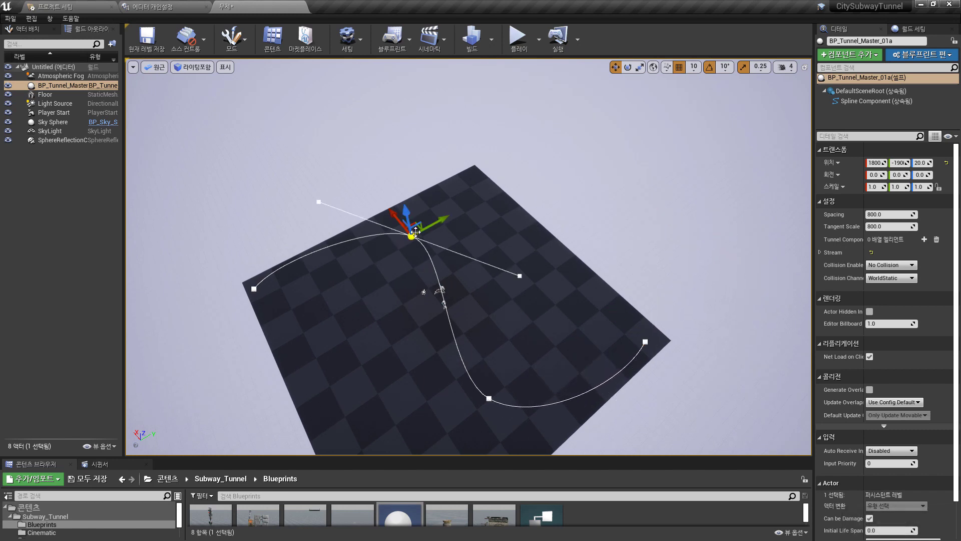
left_click_drag(414, 221, 388, 264)
left_click(489, 398)
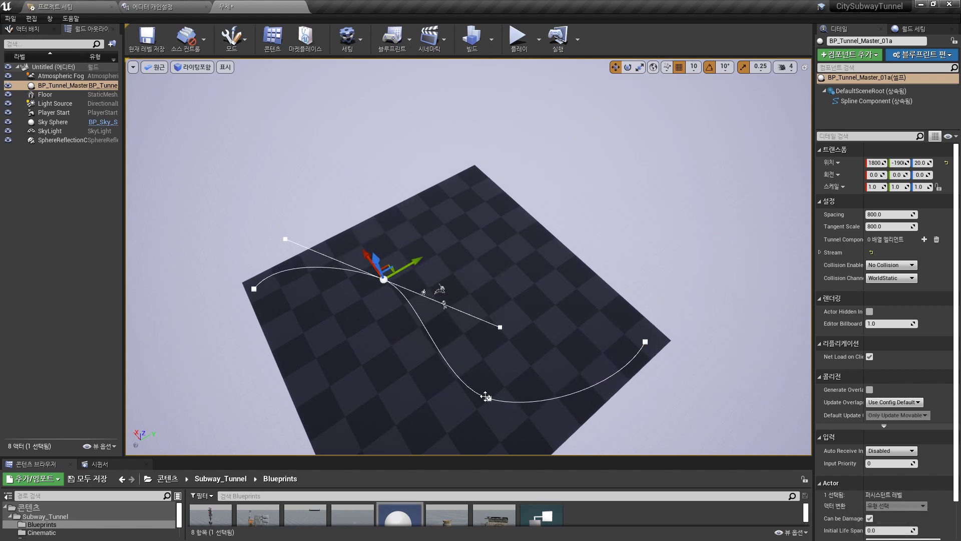
mouse_move(487, 375)
left_mouse_down()
mouse_move(512, 367)
mouse_move(503, 368)
left_mouse_up()
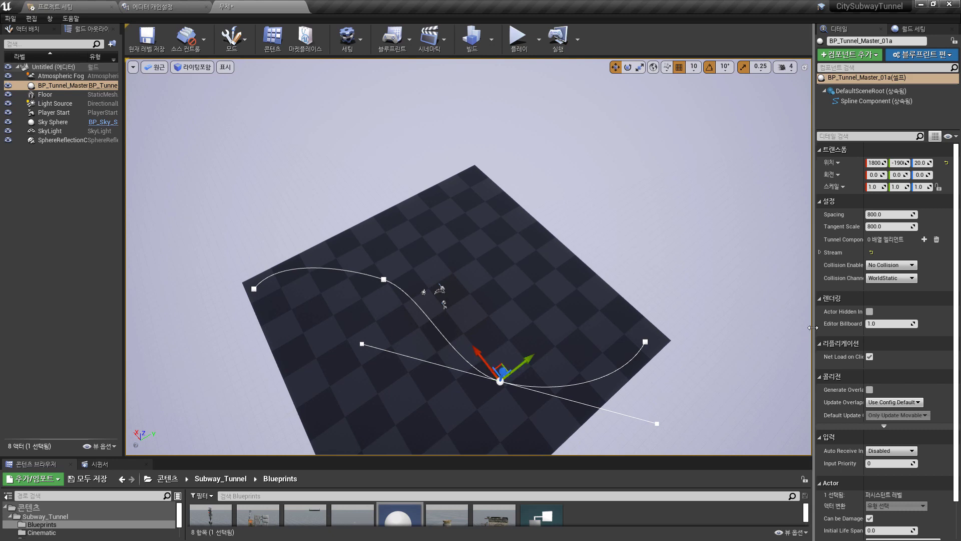
Step: Widen the details area, add one Tunnel Components element to the tunnel actor and expand its members
left_click_drag(813, 331, 742, 339)
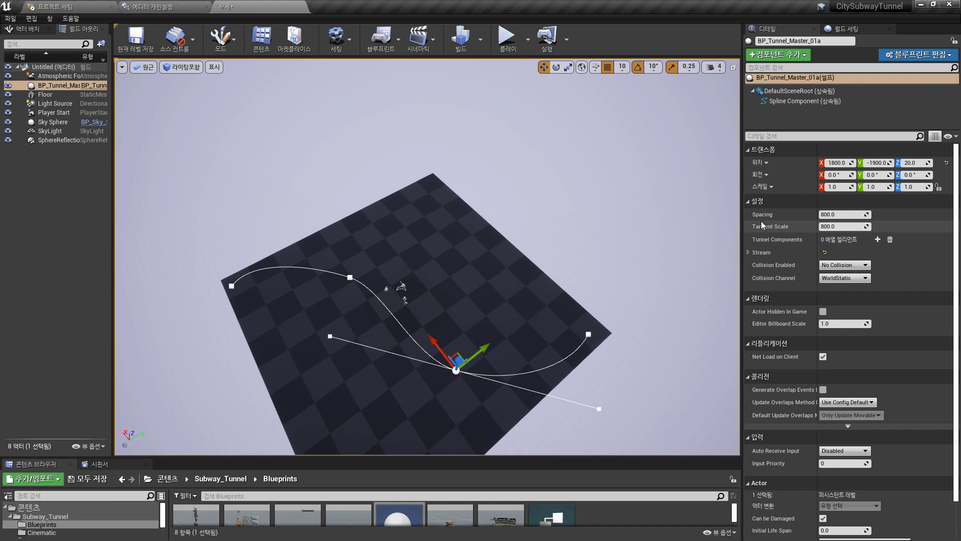
left_click(878, 240)
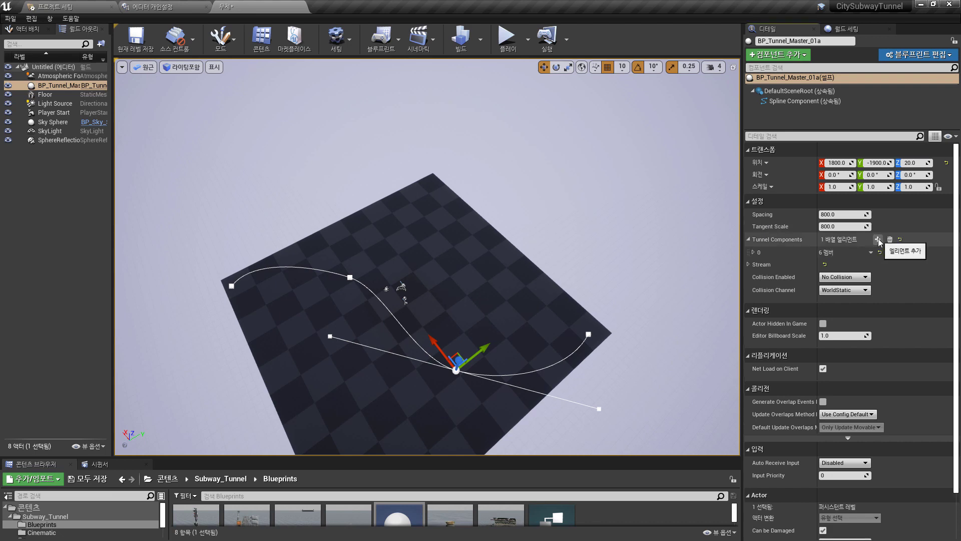
left_click(753, 252)
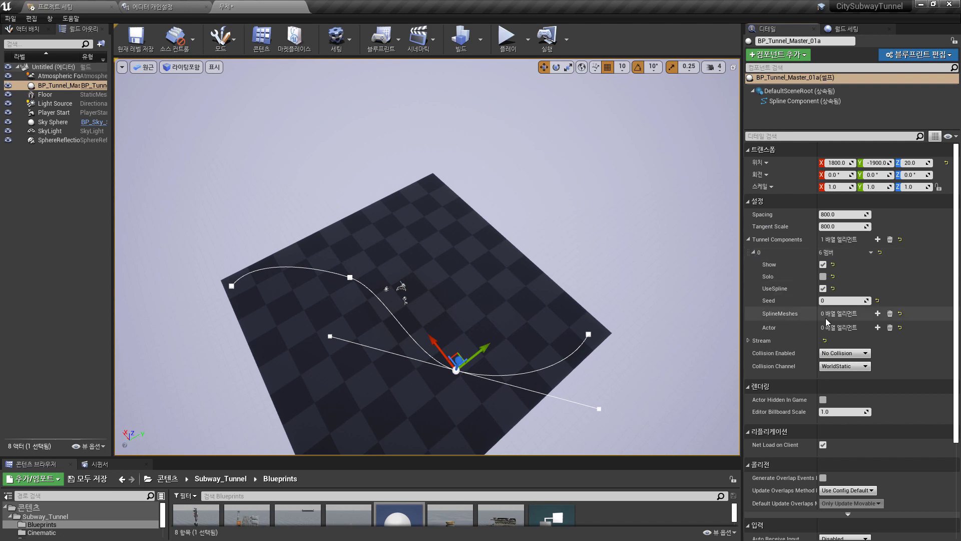
Step: Add a SplineMeshes entry to Tunnel Components element 0 and assign the SM_Wall_01b static mesh to it
left_click(878, 314)
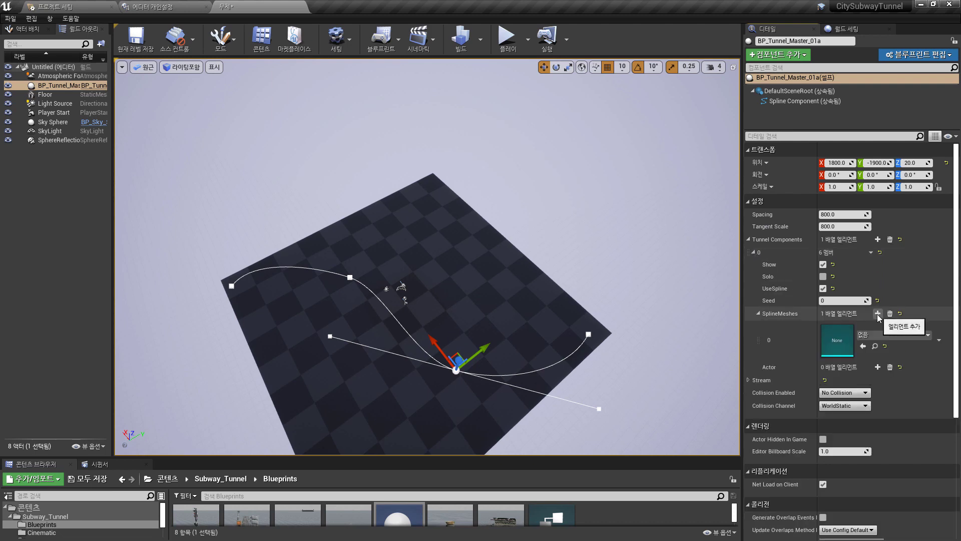
left_click(878, 335)
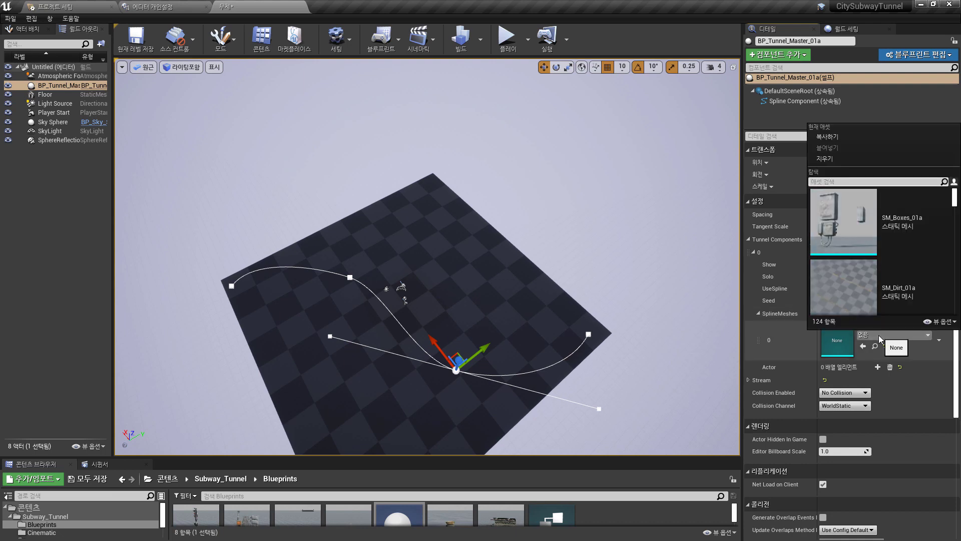
type("sm_wa")
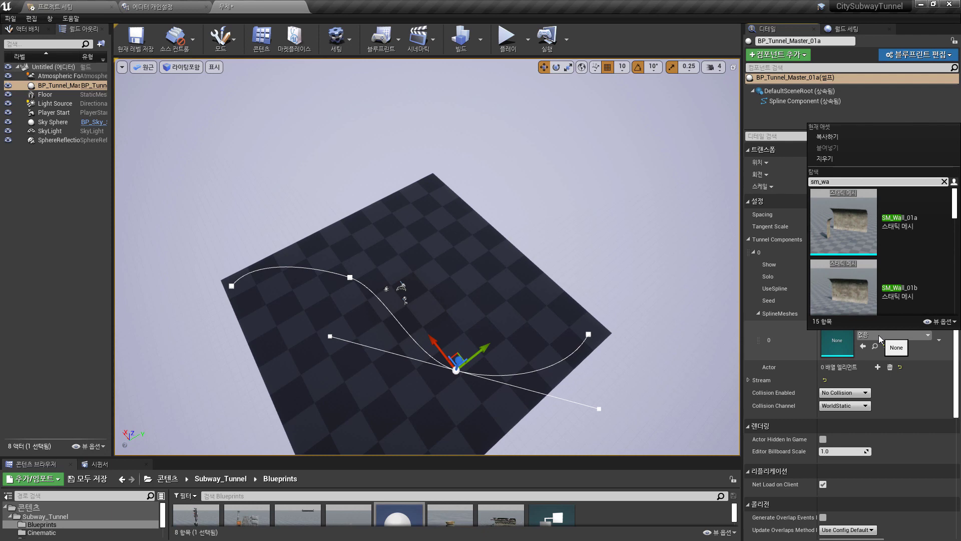
left_click(865, 291)
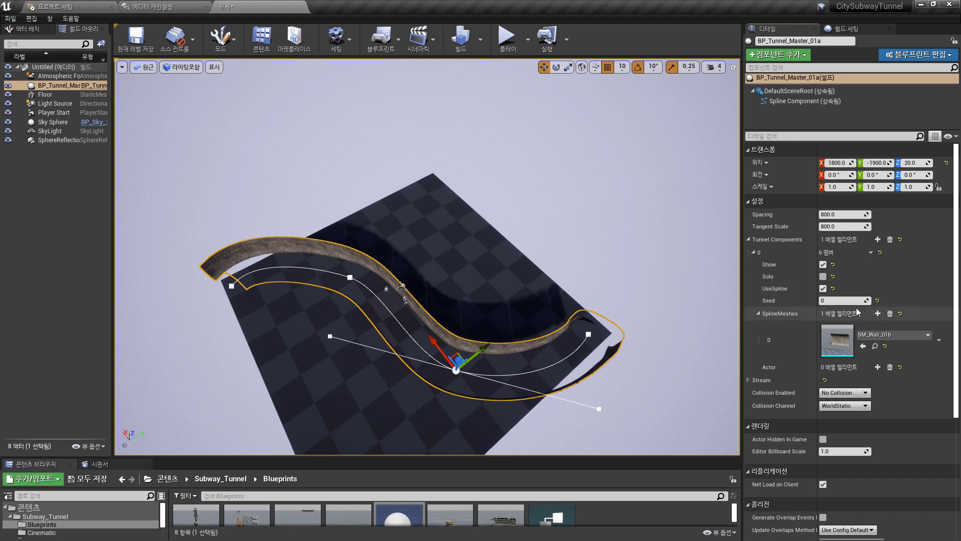
Step: Add a second SplineMeshes entry to Tunnel Components element 0 and assign the SM_Wall_01a static mesh to it
left_click(879, 314)
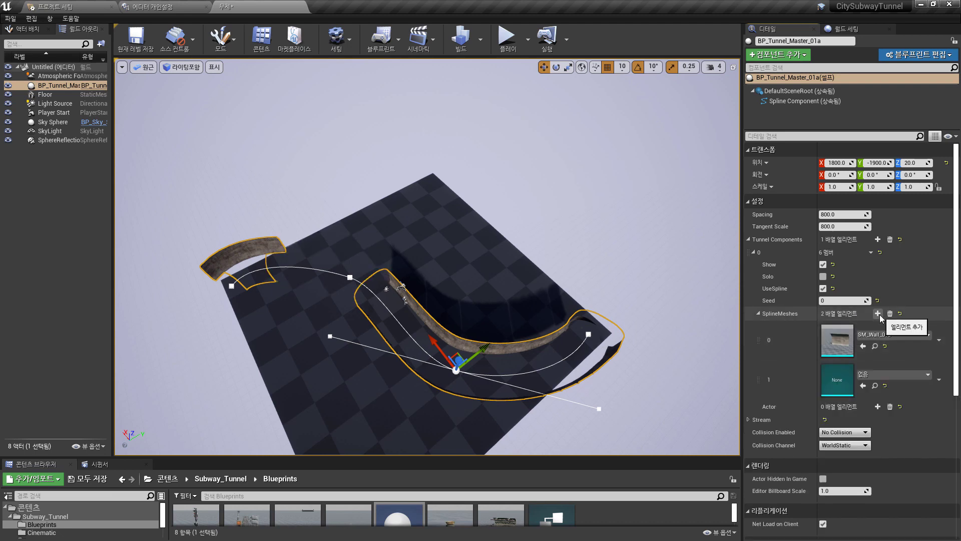
left_click(888, 374)
type("sm_")
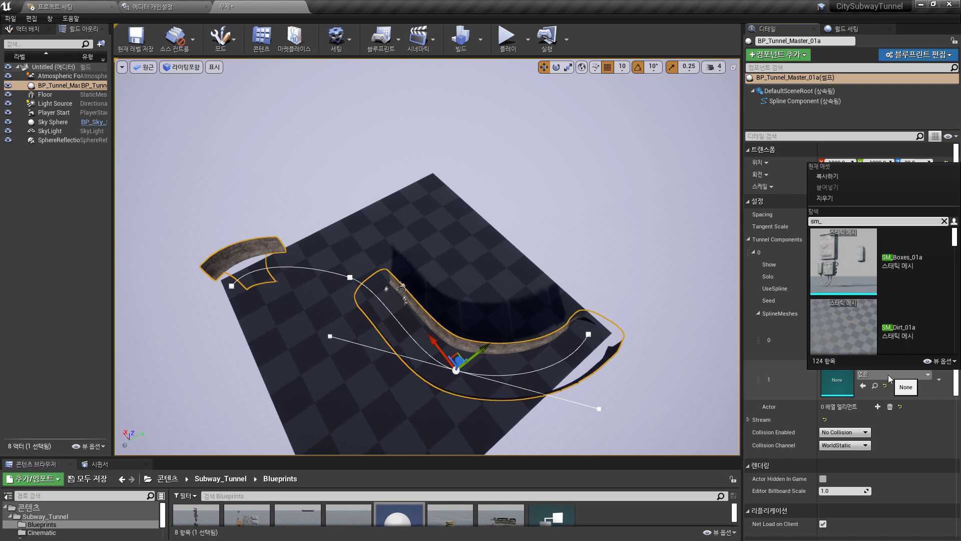
type("wall")
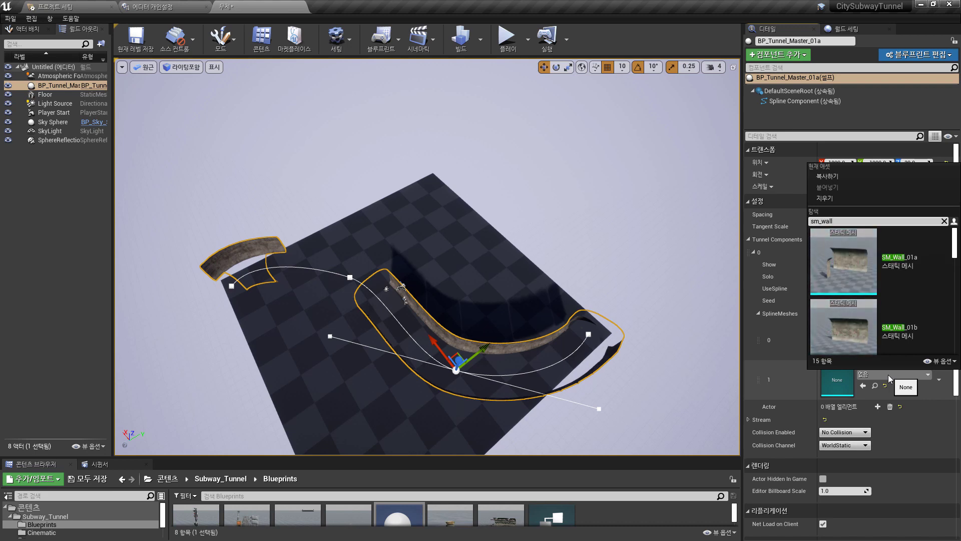
left_click(860, 269)
left_click_drag(574, 319, 555, 388, "alt")
scroll(411, 387, "up", 6)
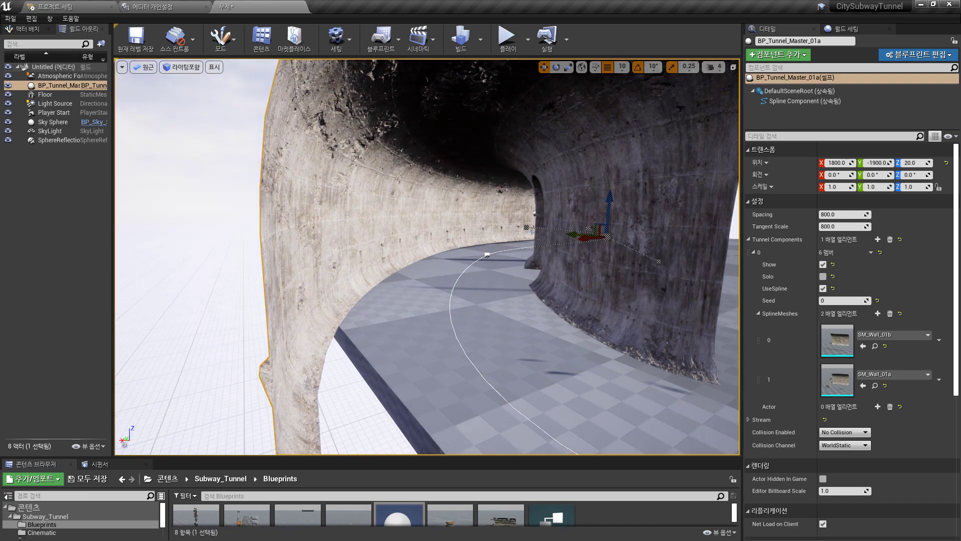
Step: Add Tunnel Components element 1 and give it one SplineMeshes entry using the SM_Pipes_02a static mesh
left_click(877, 239)
left_click(752, 252)
left_click(753, 264)
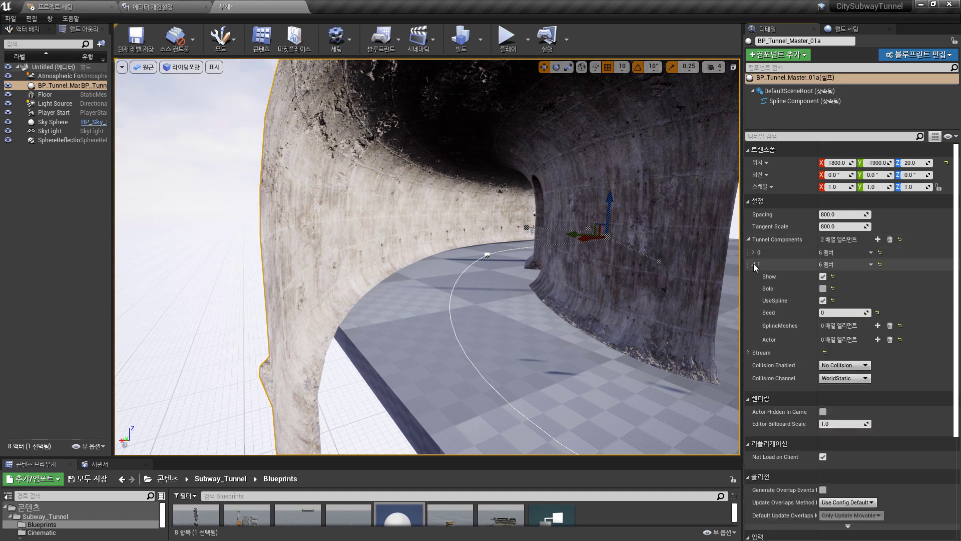
left_click(878, 325)
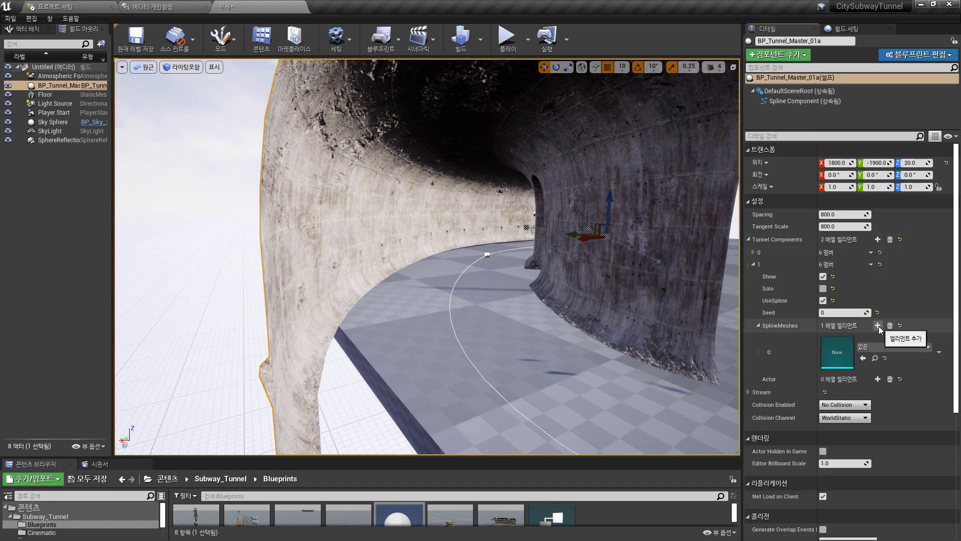
left_click(877, 346)
type("p")
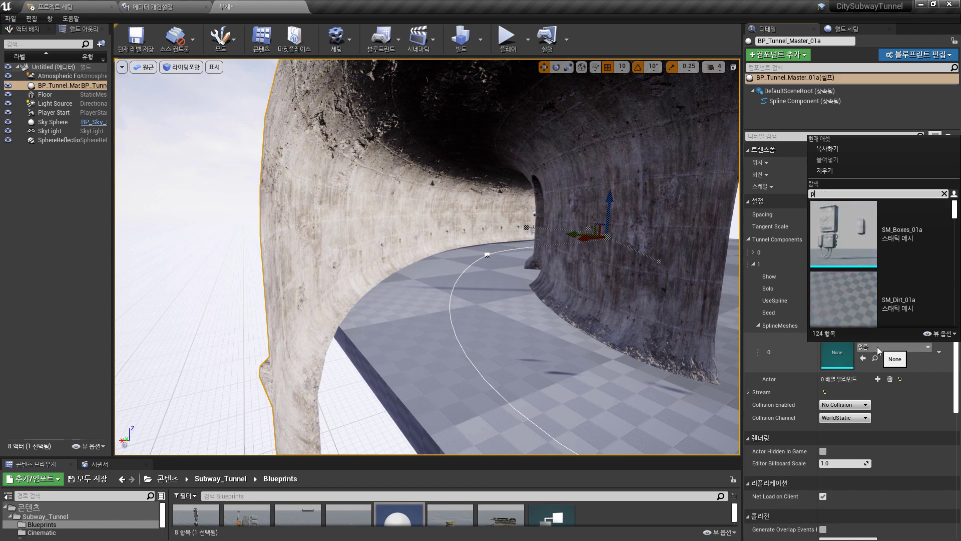
type("ipe")
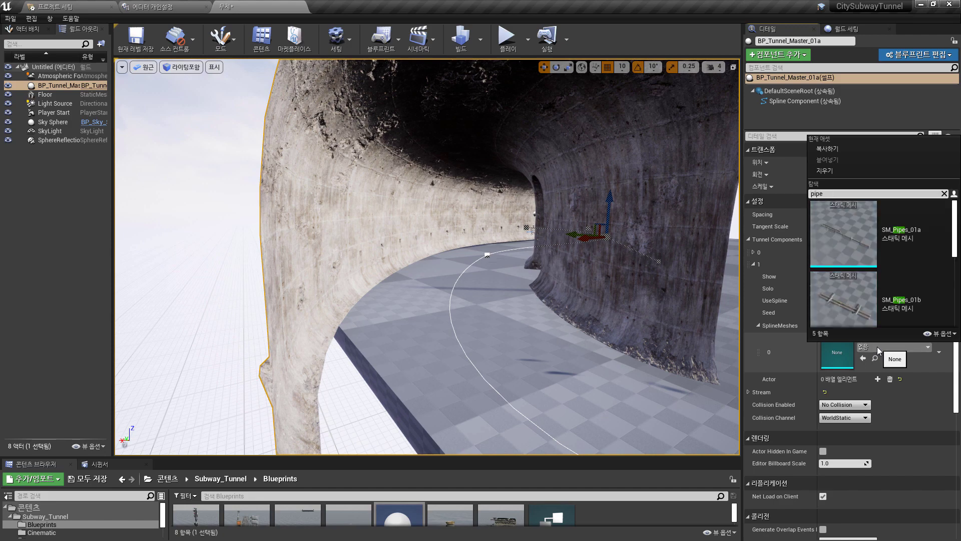
scroll(903, 296, "down", 2)
scroll(903, 293, "down", 2)
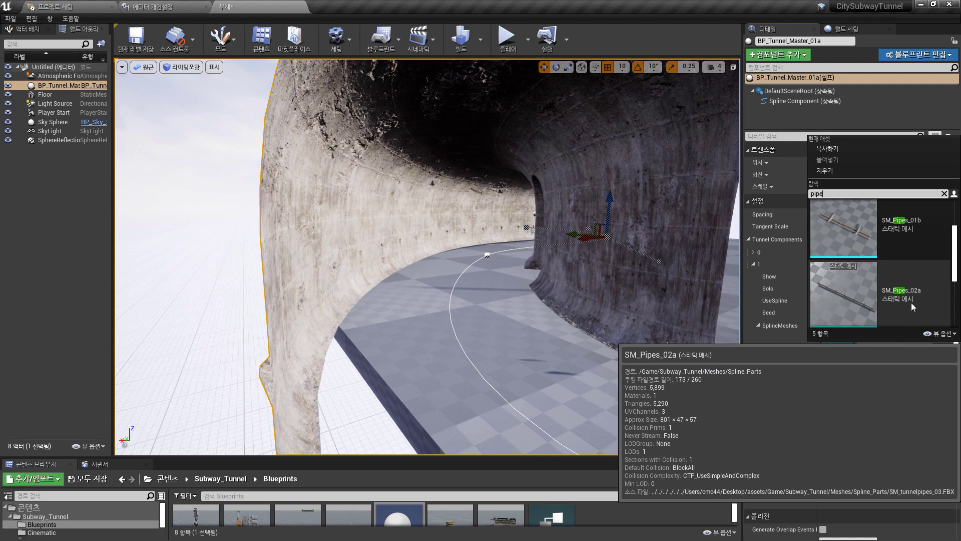
left_click(913, 298)
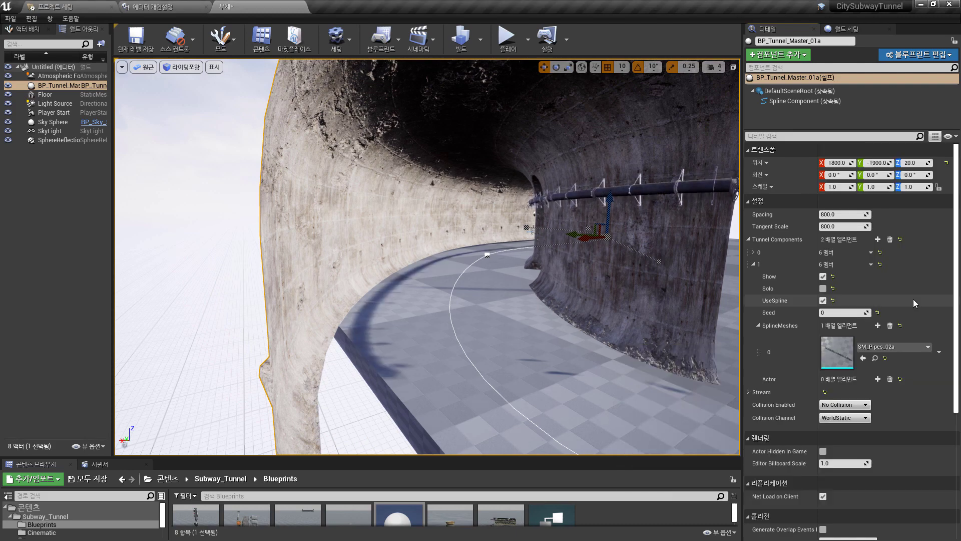
left_click_drag(565, 331, 578, 340, "alt")
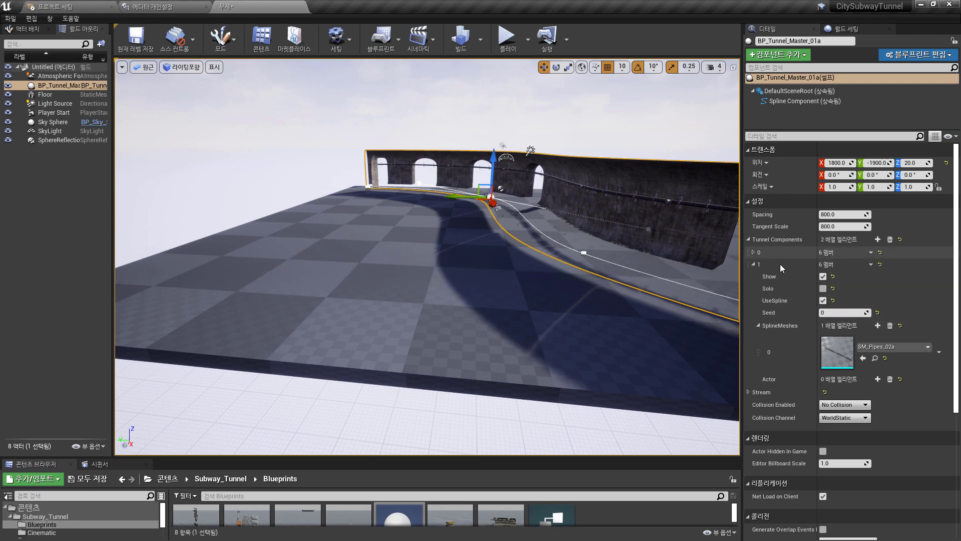
Step: Add Tunnel Components element 2 and give it one SplineMeshes entry using the SM_Tracks_01c static mesh
left_click(753, 265)
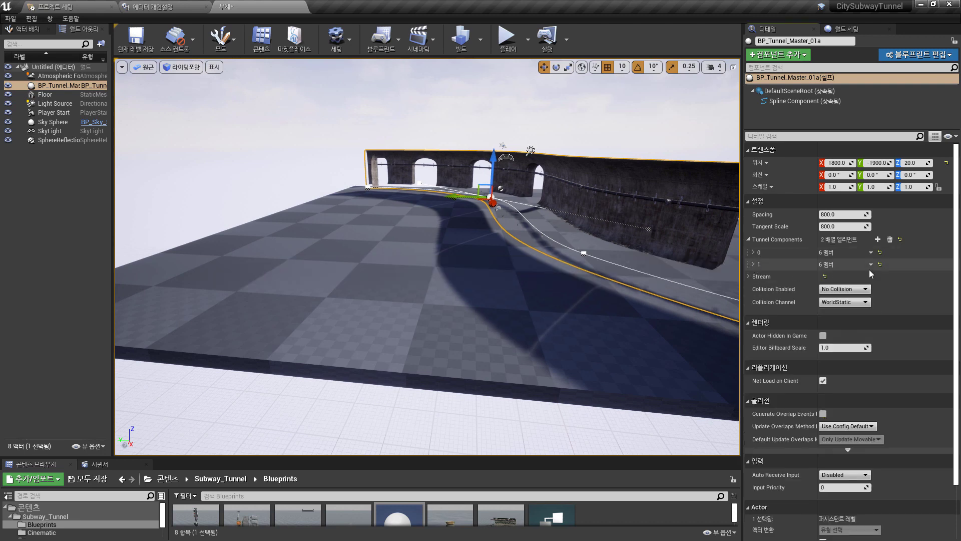
left_click(878, 240)
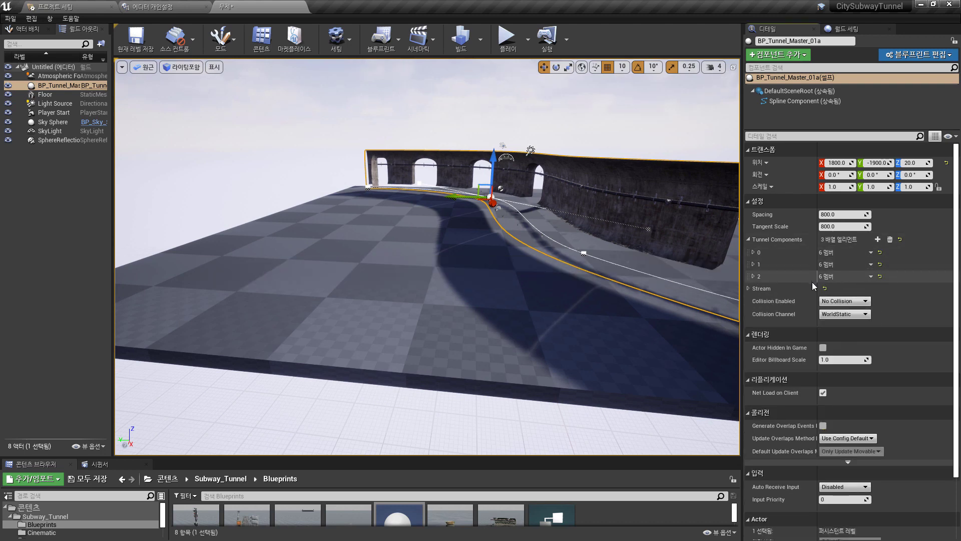
left_click(754, 277)
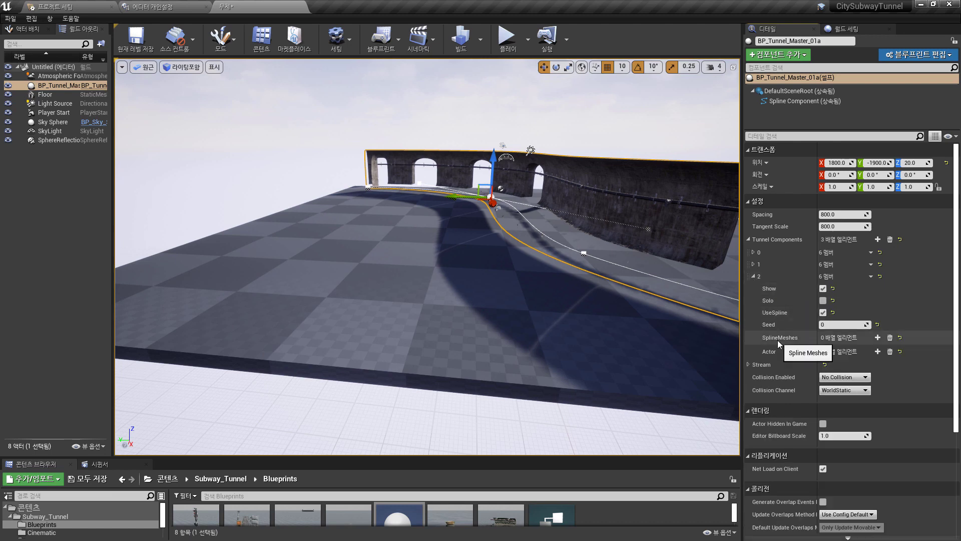
left_click(878, 338)
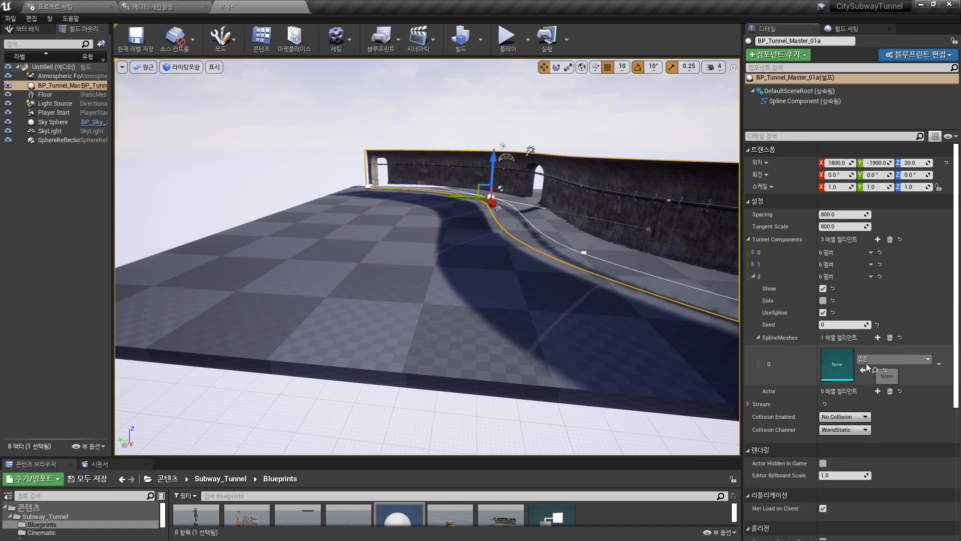
left_click(878, 360)
type("sm_")
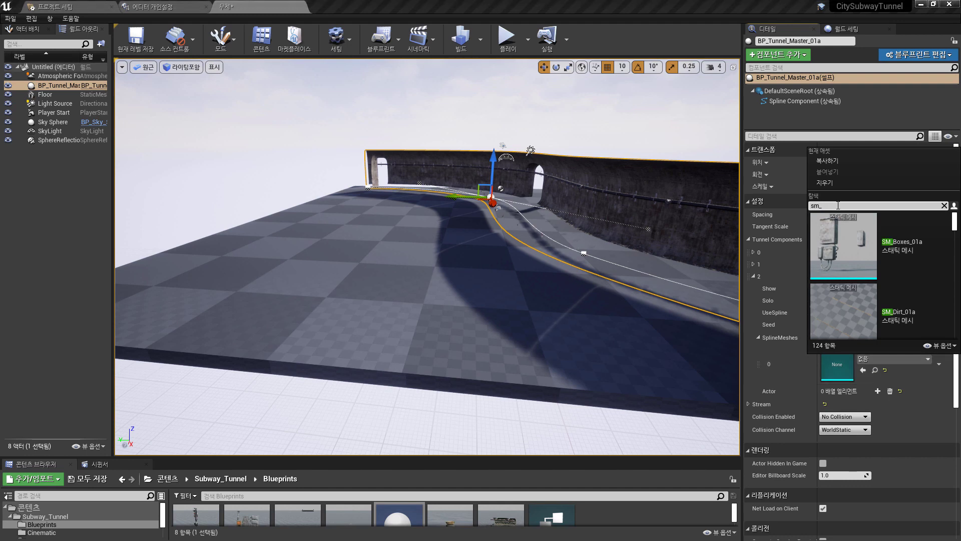
type("tra")
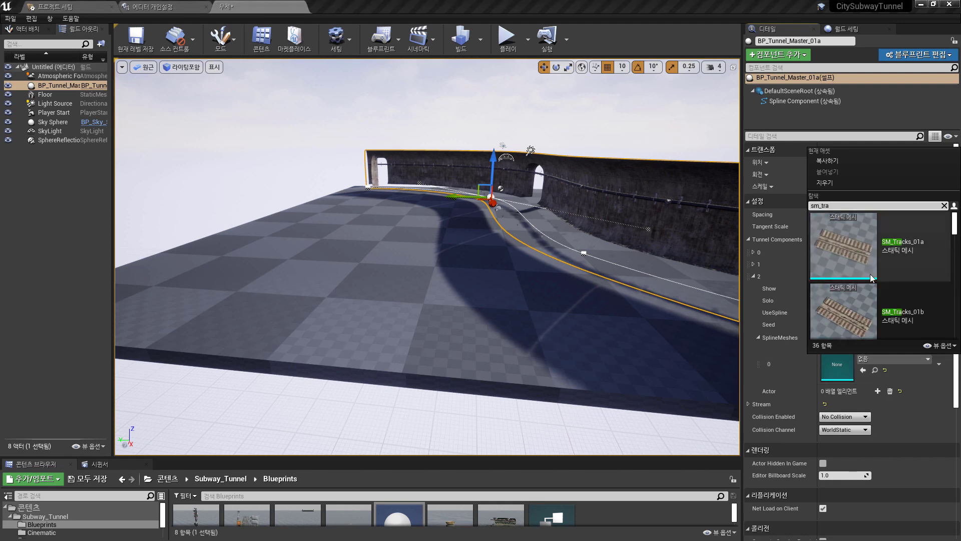
scroll(870, 274, "down", 3)
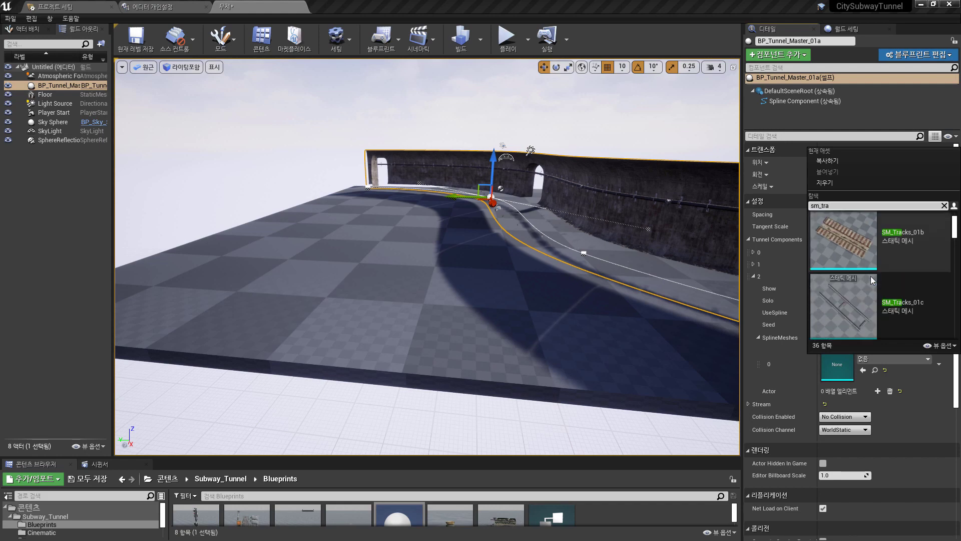
left_click(861, 245)
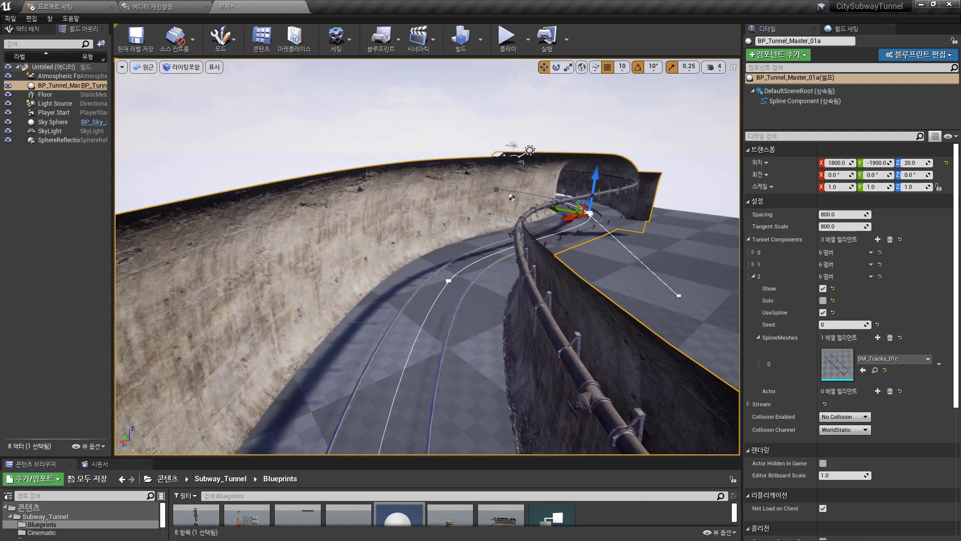
right_click_drag(431, 260, 439, 260)
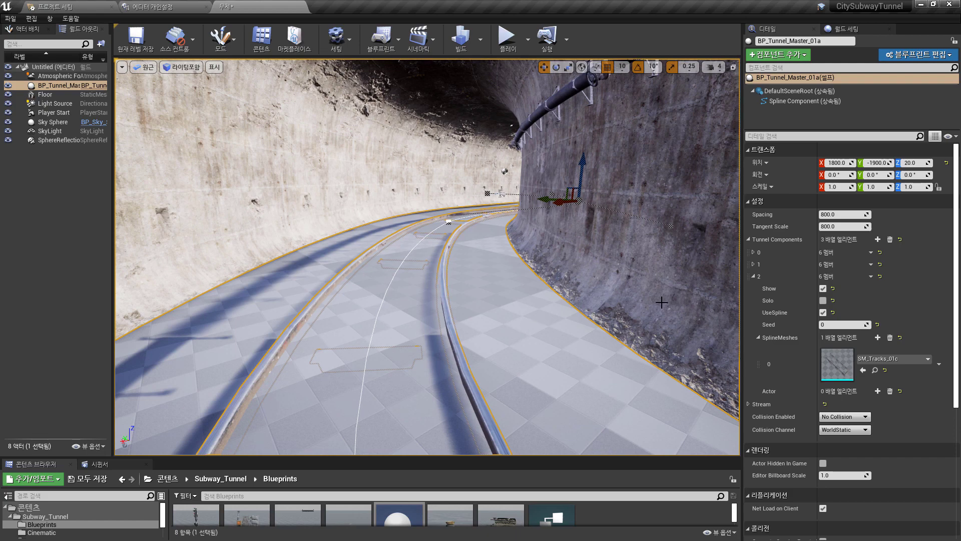
Step: Add Tunnel Components element 3 and give it one Actor entry set to the BP_Tunnel_Light_On_01a blueprint
left_click(878, 239)
left_click(754, 276)
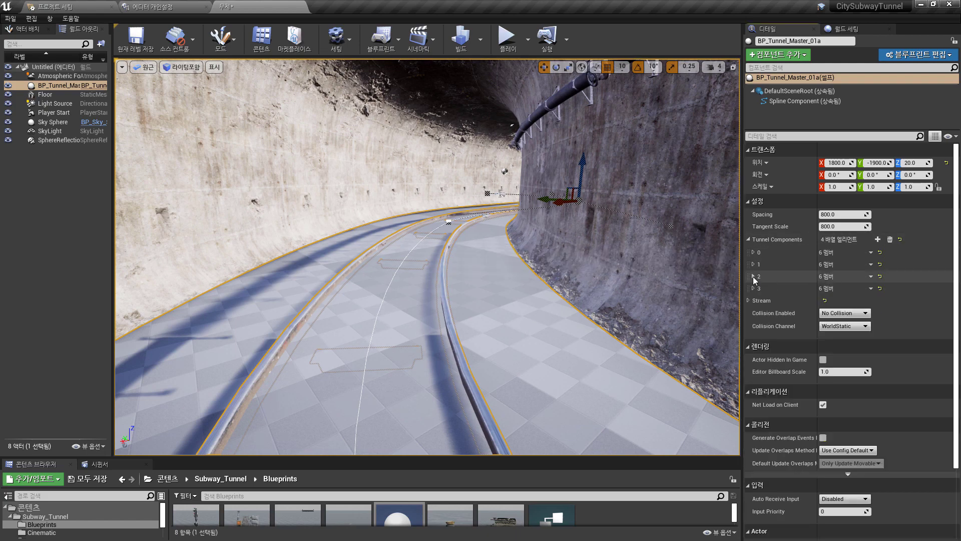
left_click(753, 289)
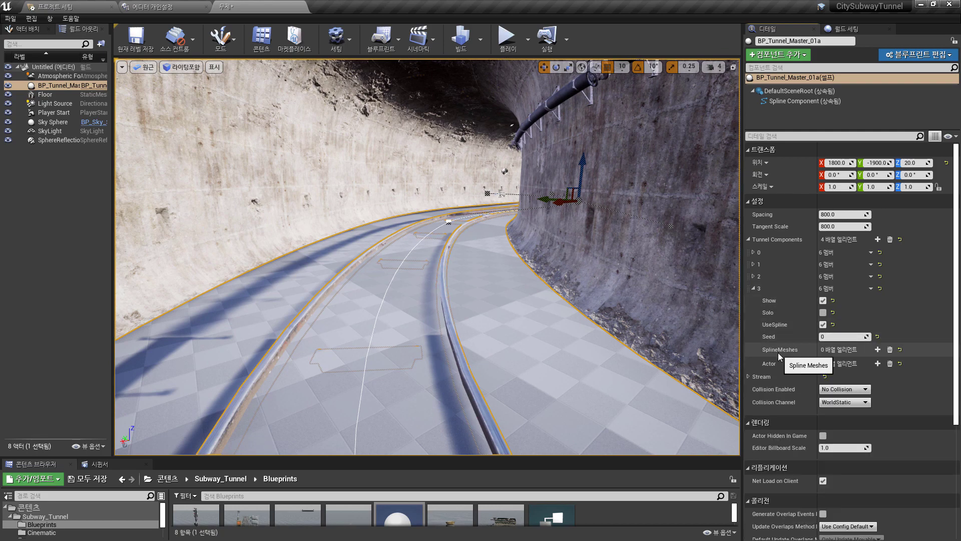
left_click(877, 363)
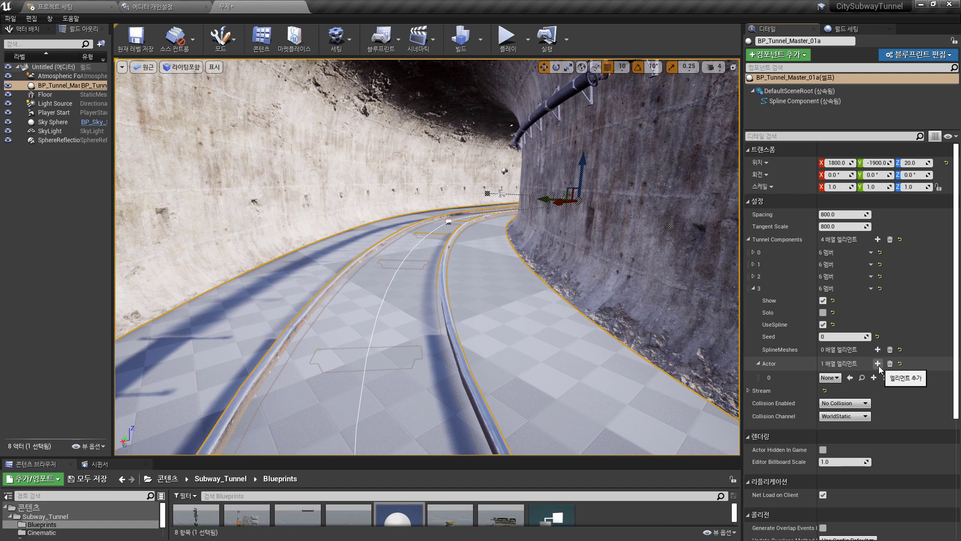
left_click(829, 377)
type("bo")
key("BackSpace")
type("p")
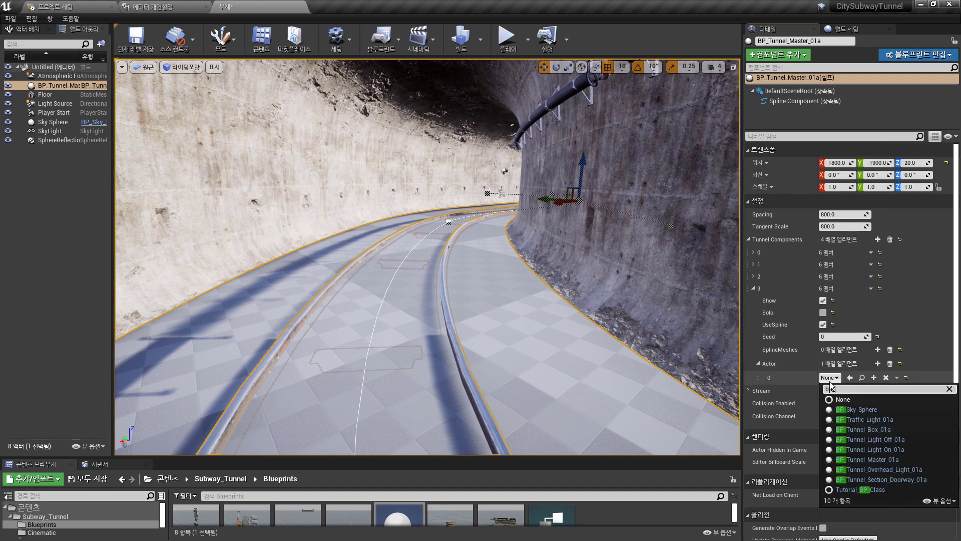
type("_")
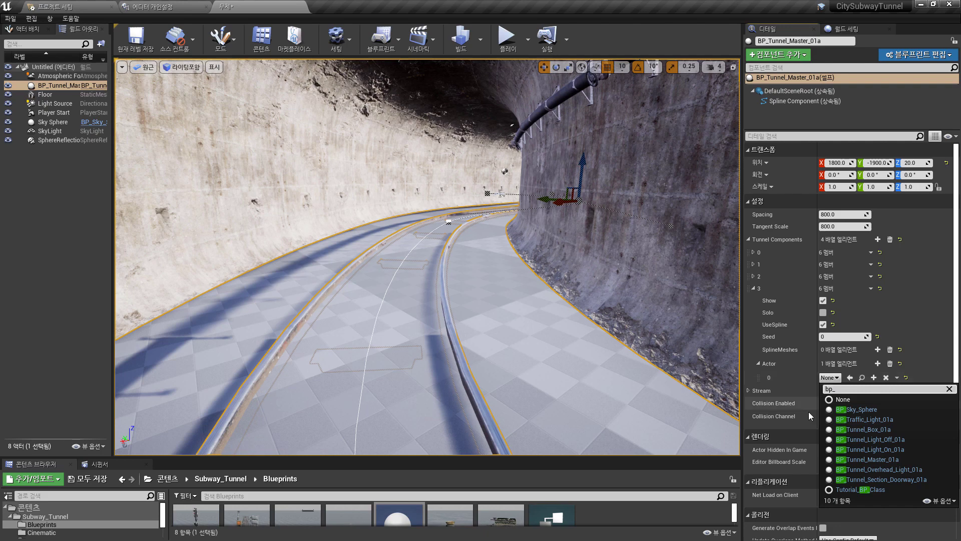
left_click(870, 450)
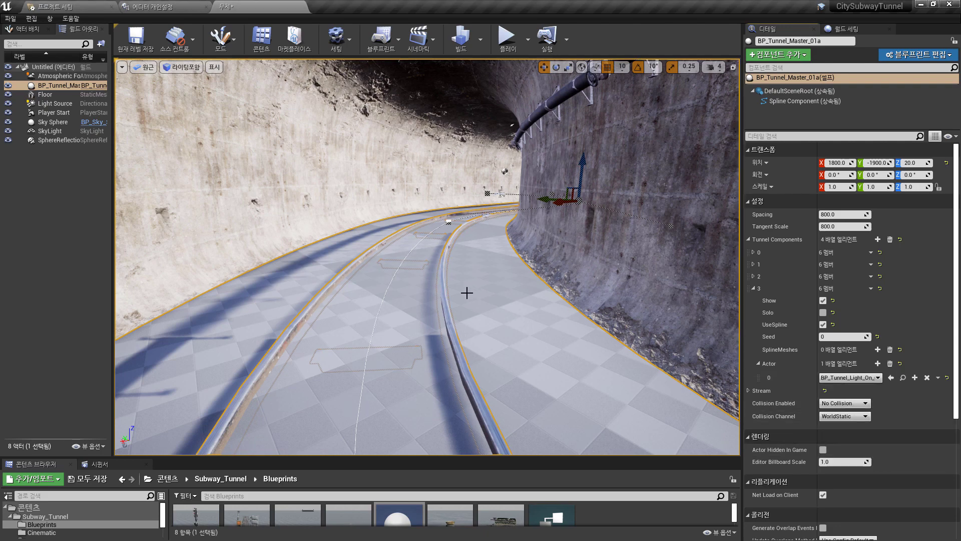
left_click_drag(465, 292, 465, 276)
right_click_drag(468, 300, 467, 299)
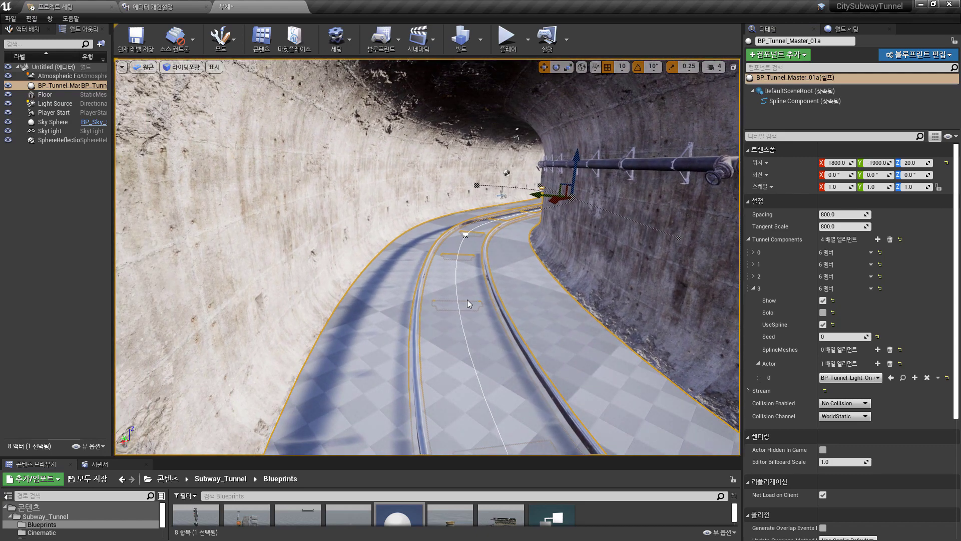
Step: Turn off UseSpline for Tunnel Components element 3 and inspect the light fixtures along the tunnel wall
left_click(823, 325)
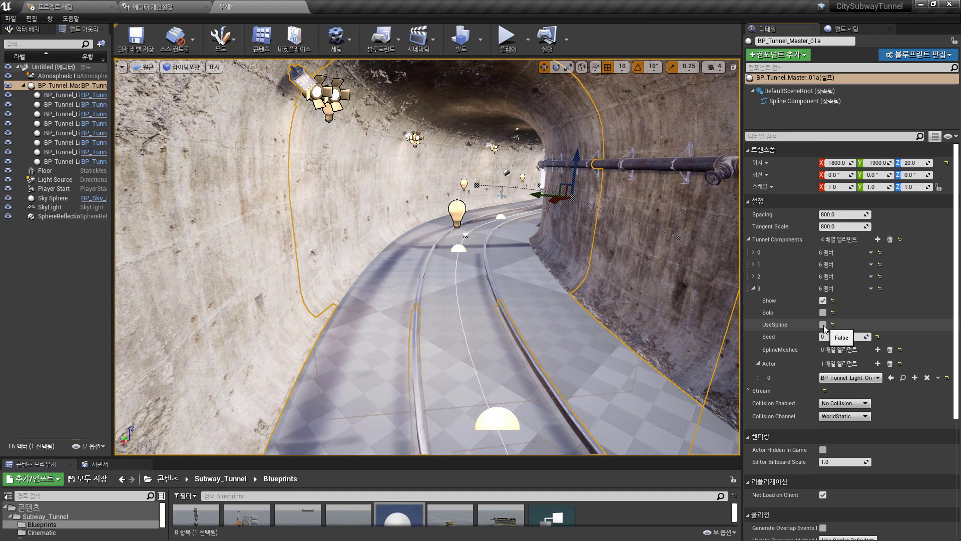
right_click_drag(471, 280, 334, 253)
key("e")
left_click(334, 254)
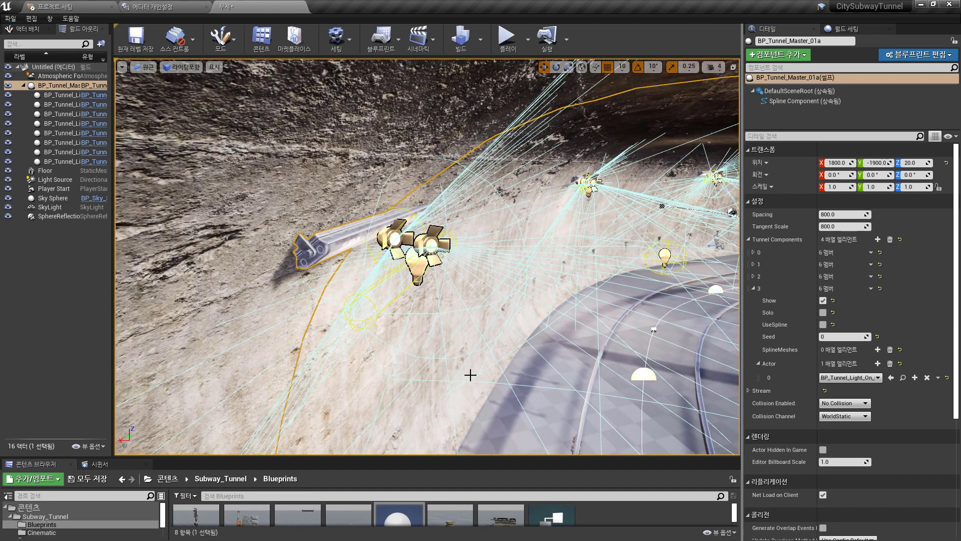
mouse_move(470, 373)
left_mouse_down("alt")
mouse_move(466, 345)
mouse_move(471, 379)
left_mouse_up("alt")
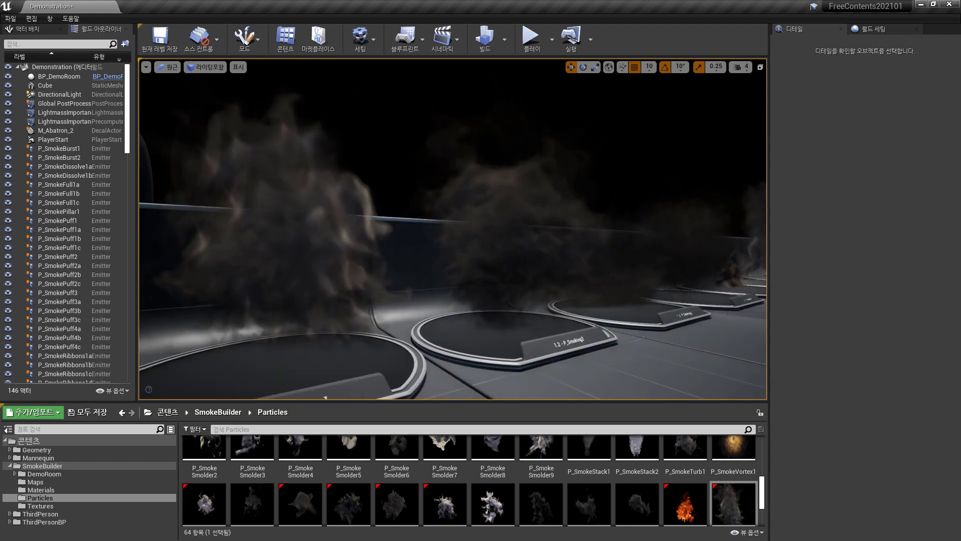
Step: Select the nearest smoke emitter in the SmokeBuilder Demonstration level and open the P_Smoking1 particle system asset
left_click(285, 235)
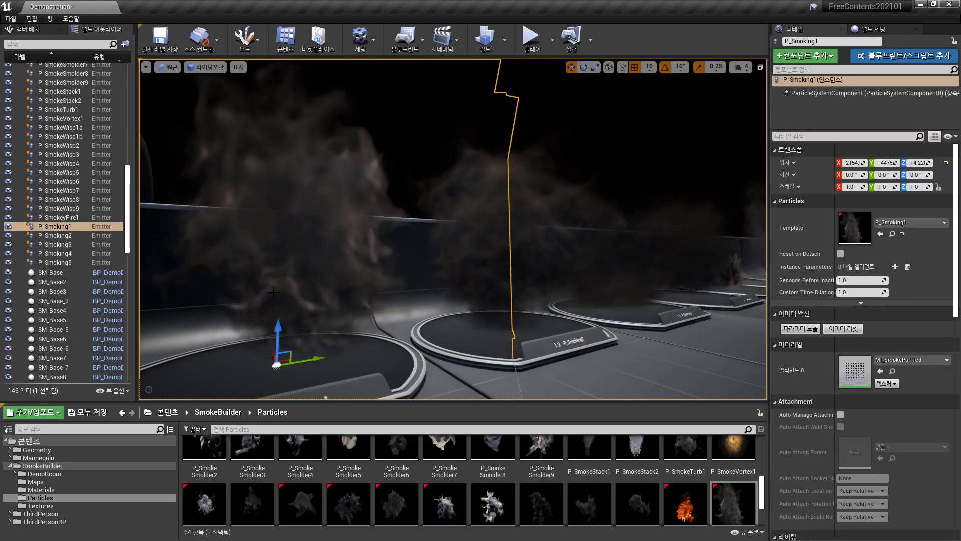
right_click(59, 230)
key("Escape")
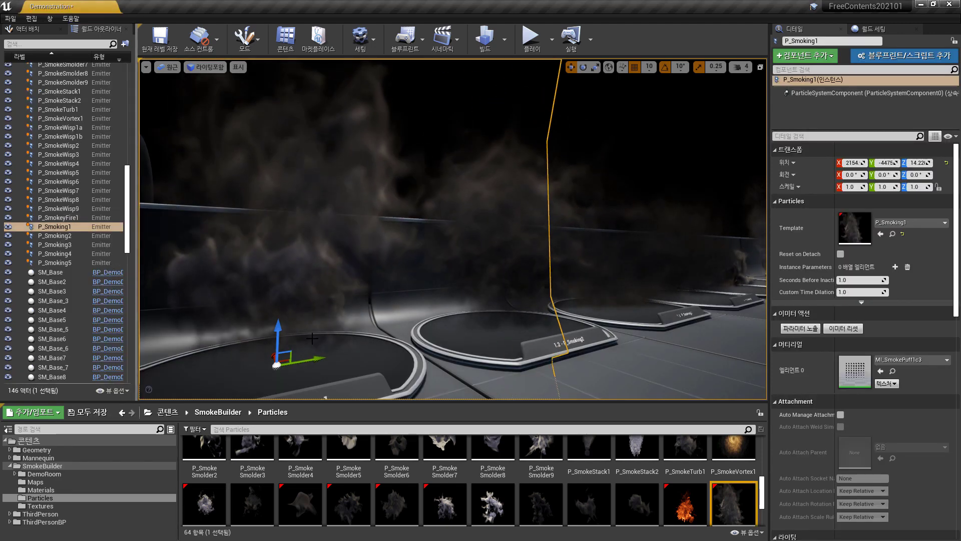
double_click(731, 495)
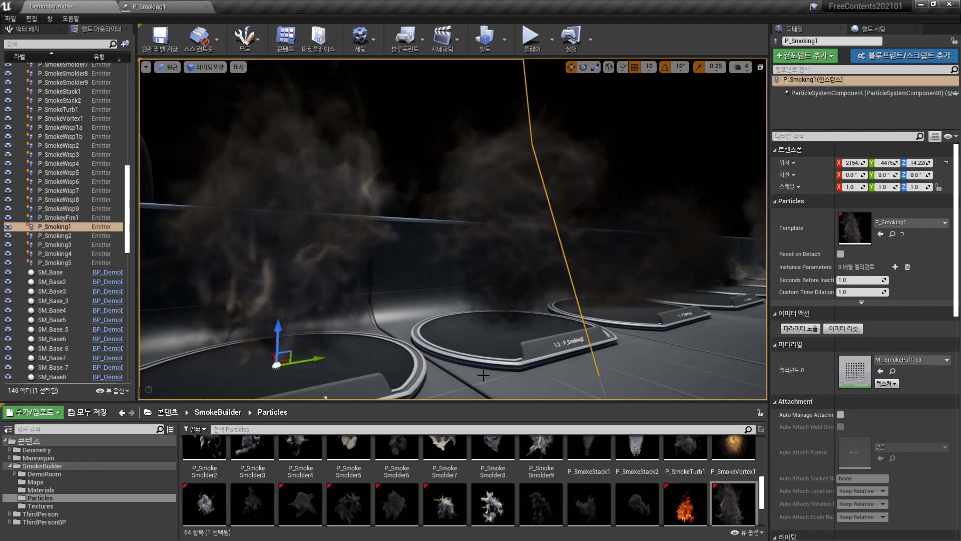
Step: Enlarge the content browser to review the SmokeBuilder particle assets and select P_SmokeyFire1
left_click_drag(478, 402, 477, 204)
scroll(508, 370, "up", 3)
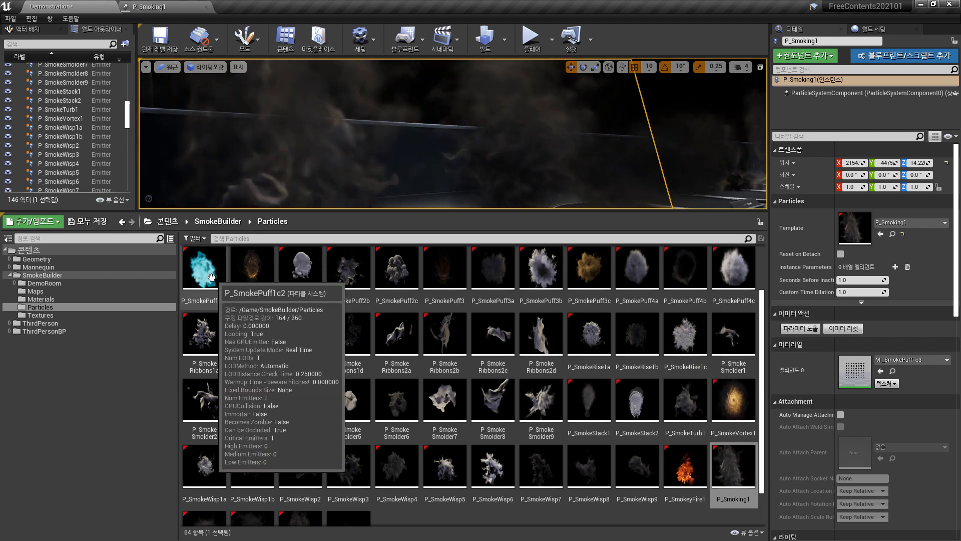
left_click(685, 477)
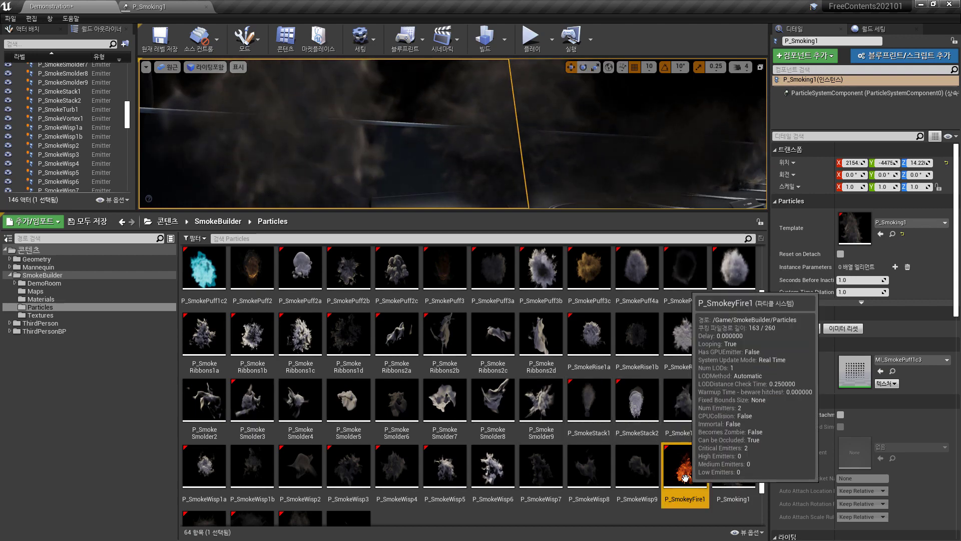
Step: Open the P_SmokeyFire1 particle system in a docked editor tab and select P_SmokePuff1c2 in the Particles folder as the export target
double_click(684, 477)
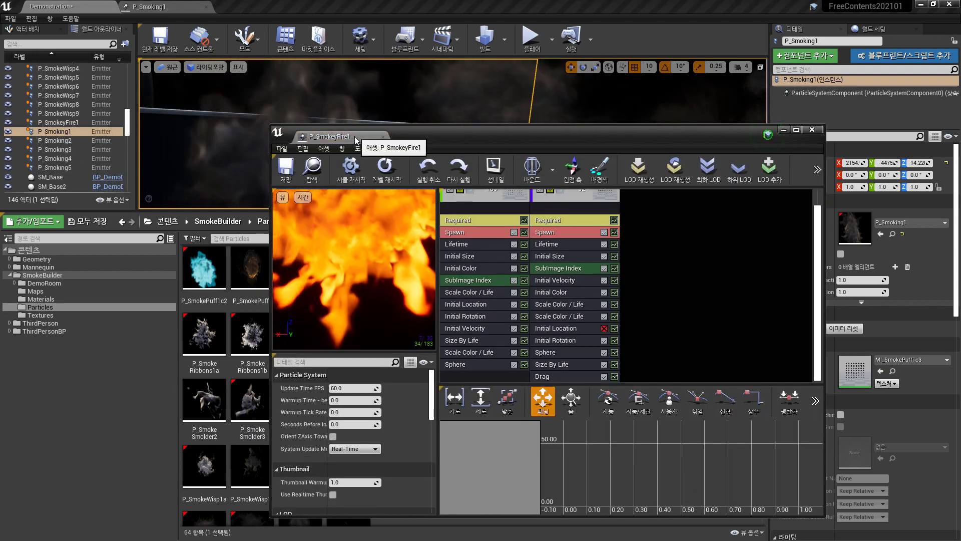
left_click_drag(356, 140, 347, 3)
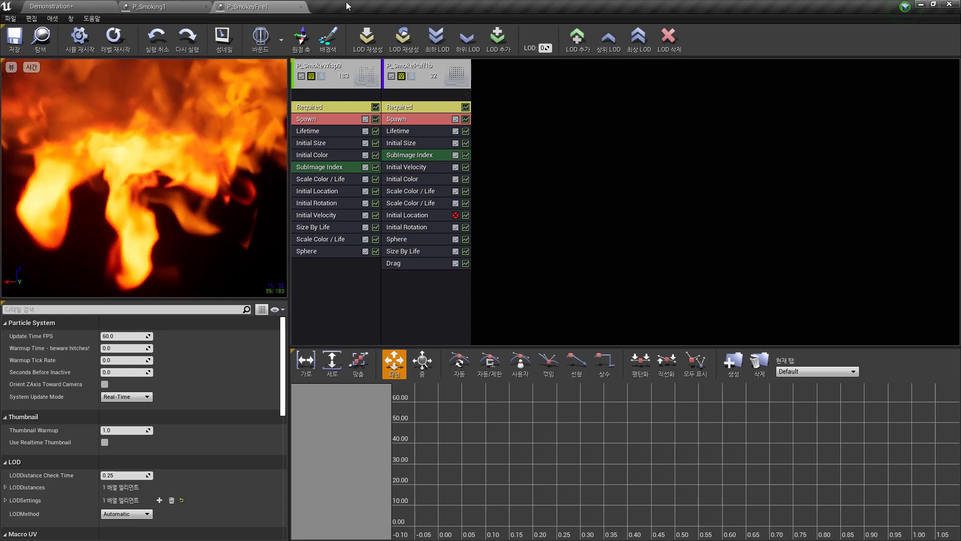
left_click(72, 7)
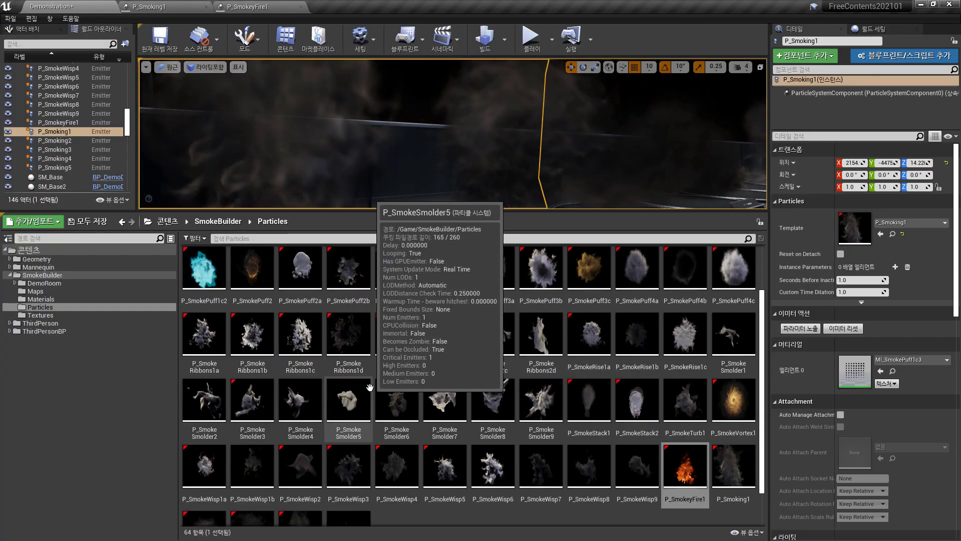
left_click(212, 287)
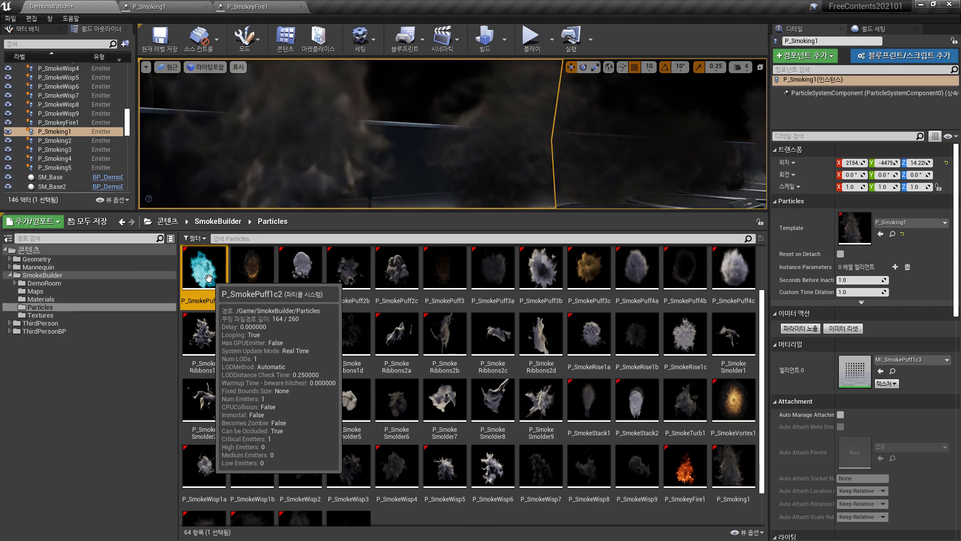
left_click(253, 8)
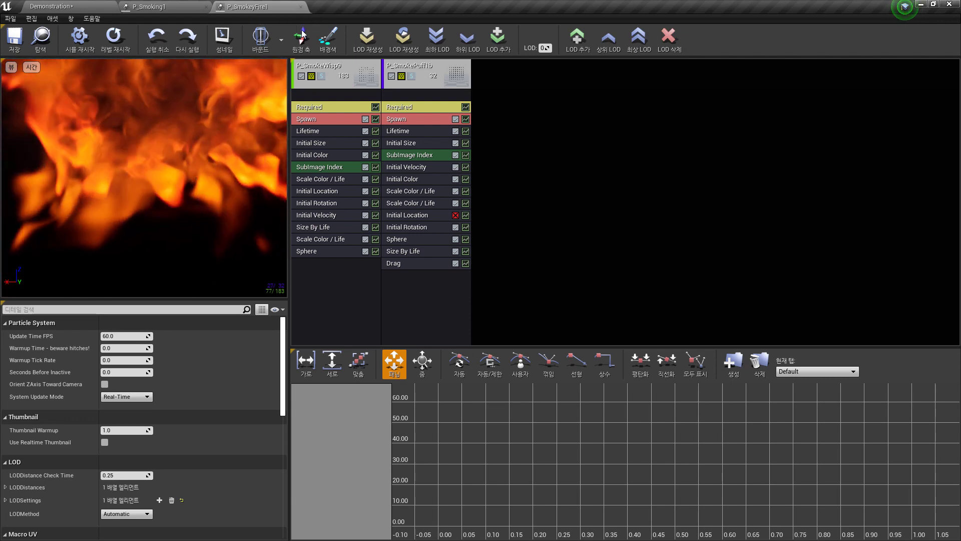
Step: Export the P_SmokeWisp9 emitter from P_SmokeyFire1 into the selected P_SmokePuff1c2 particle system
left_click(335, 81)
right_click(335, 80)
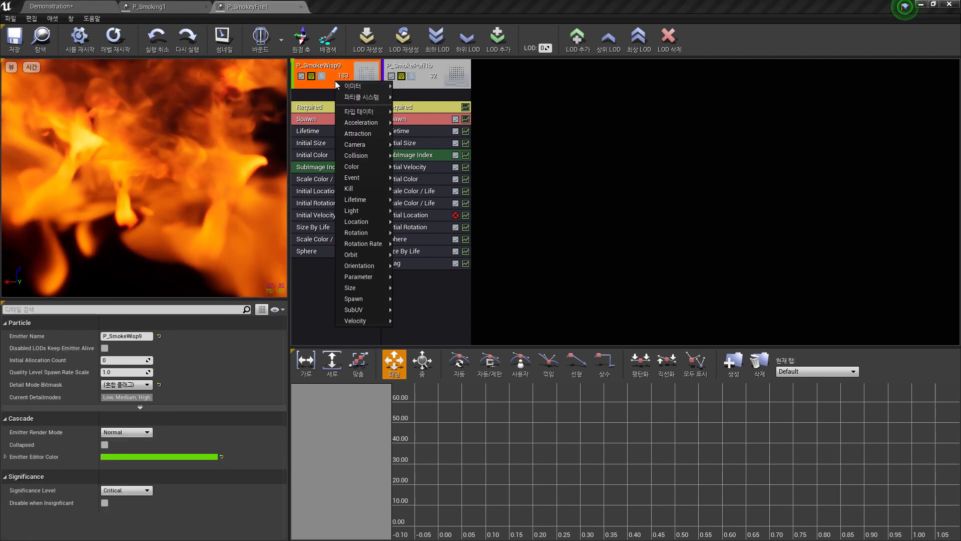
mouse_move(355, 88)
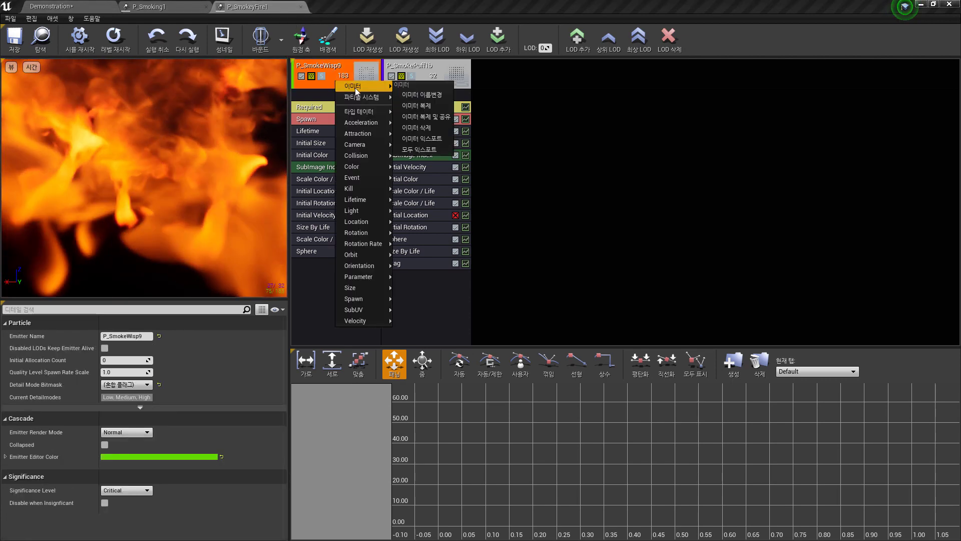
left_click(444, 140)
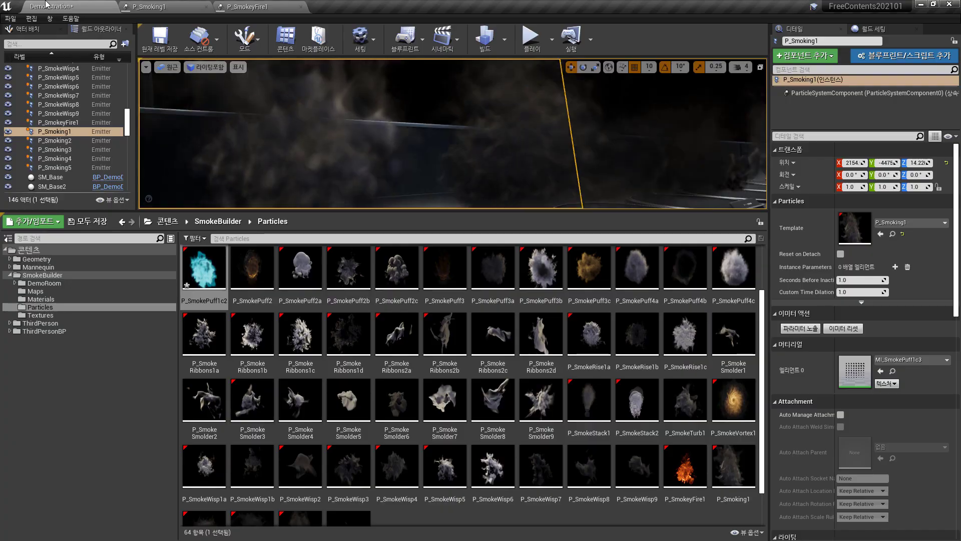
Step: Open P_SmokePuff1c2 and share the P_SmokePuff1c emitter's Initial Location module with the P_SmokeWisp9 emitter
double_click(204, 266)
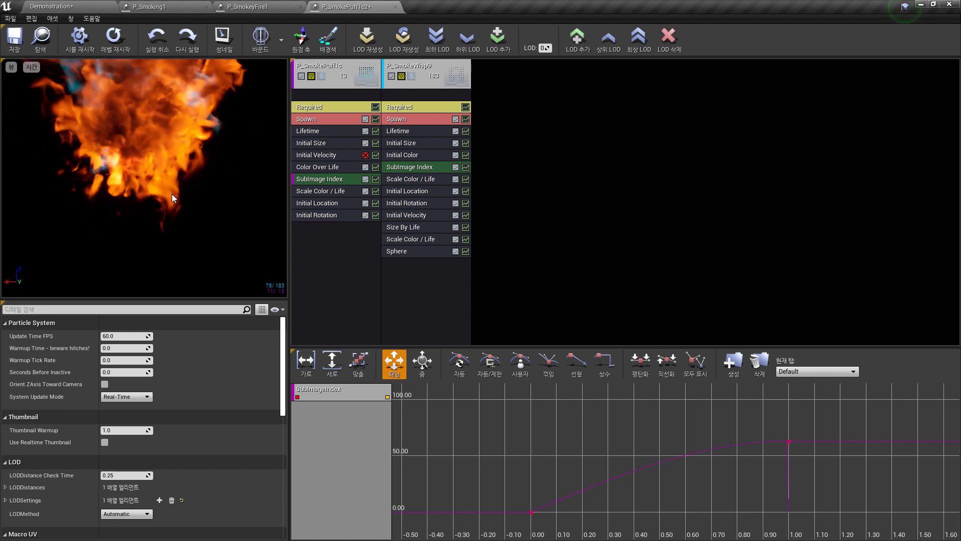
left_click(334, 204)
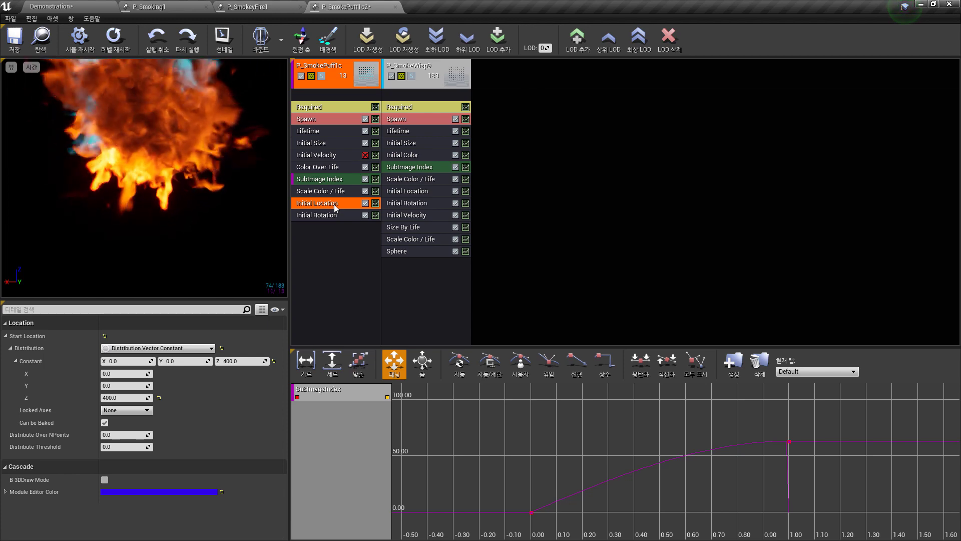
left_click_drag(335, 204, 427, 293)
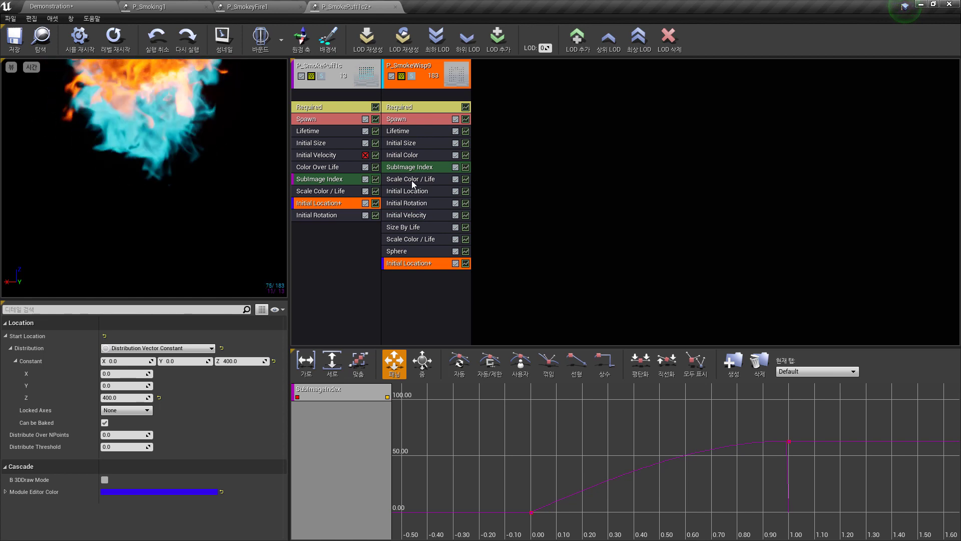
Step: Disable the P_SmokeWisp9 emitter's original Initial Location module and select the Initial Location module shared by both emitters
left_click(424, 193)
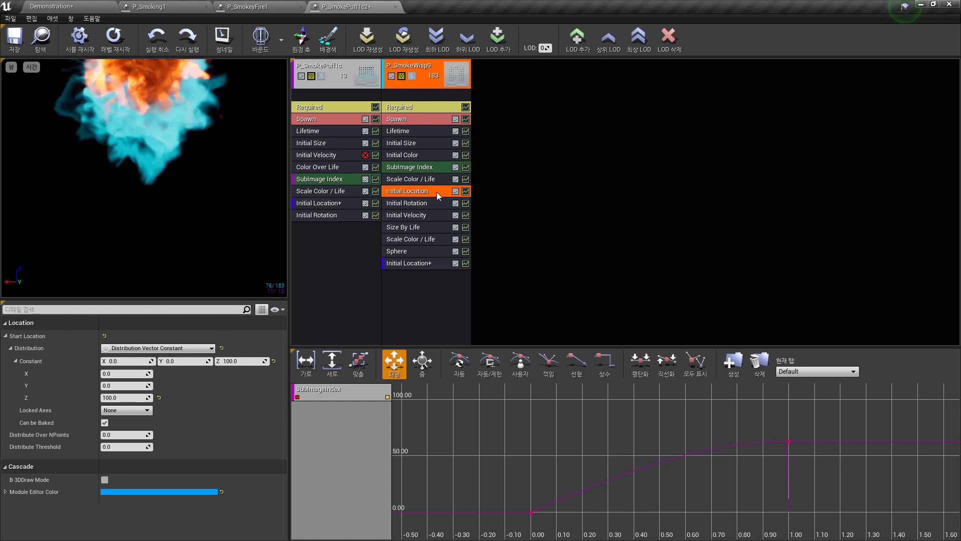
left_click(456, 191)
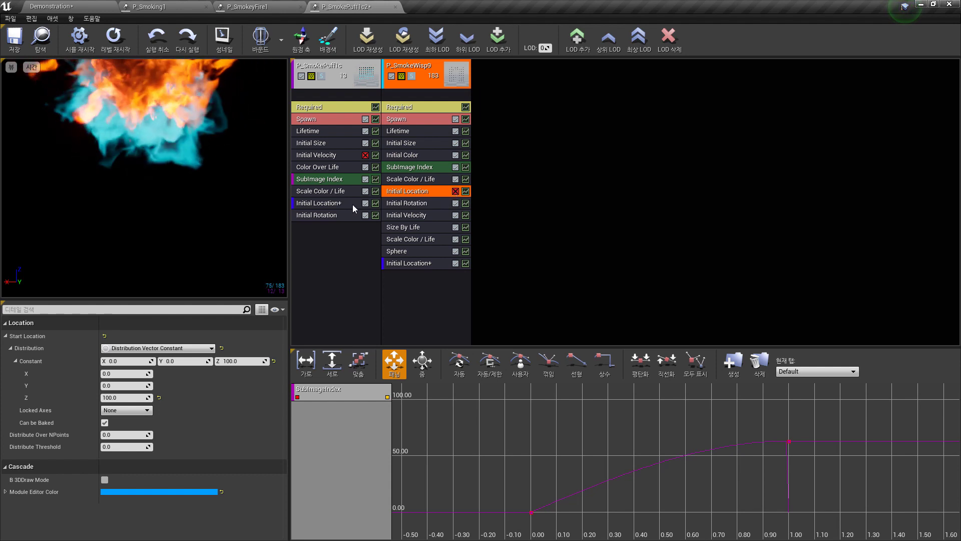
left_click(330, 204)
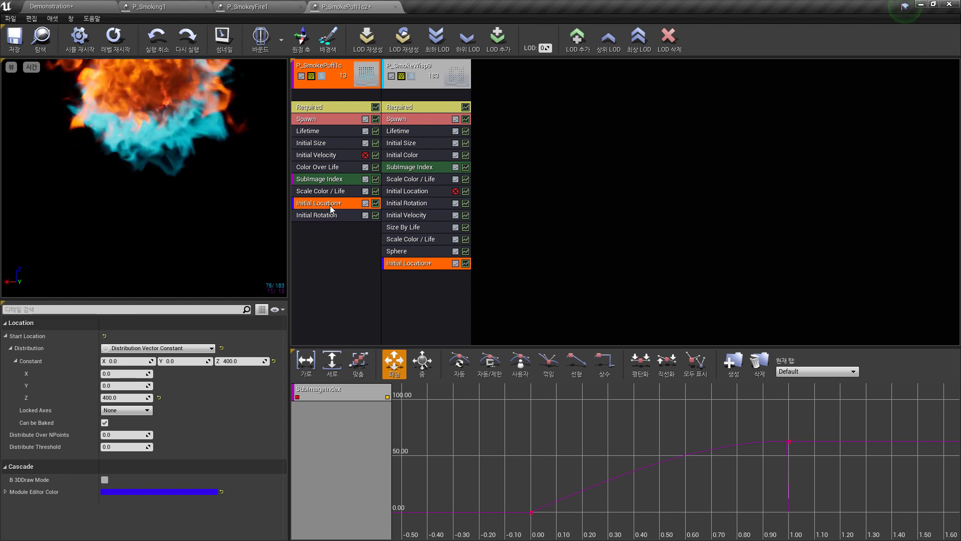
left_click(409, 274)
left_click(407, 268)
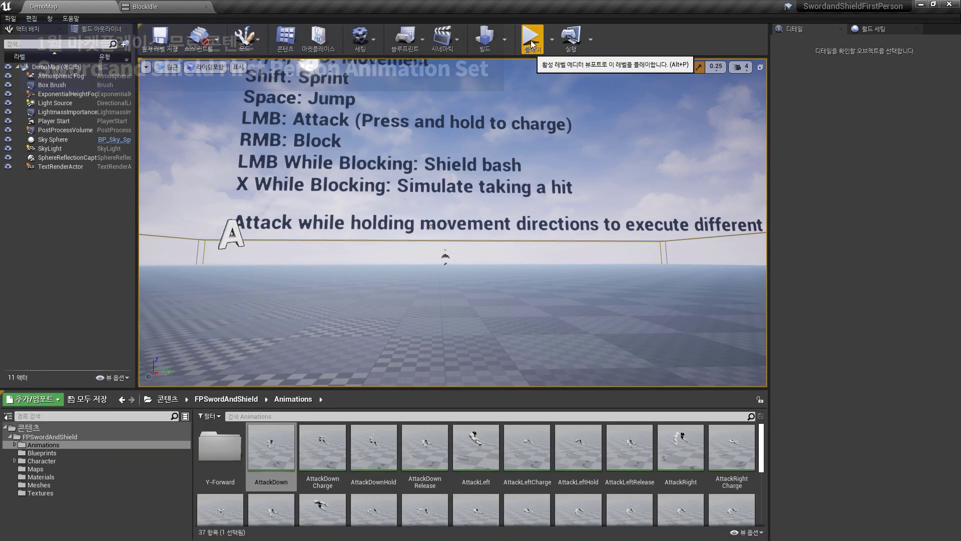
Step: Play the DemoMap level of the SwordandShieldFirstPerson project, test sword attacks, movement and shield blocking, and stop the play session
left_click(531, 44)
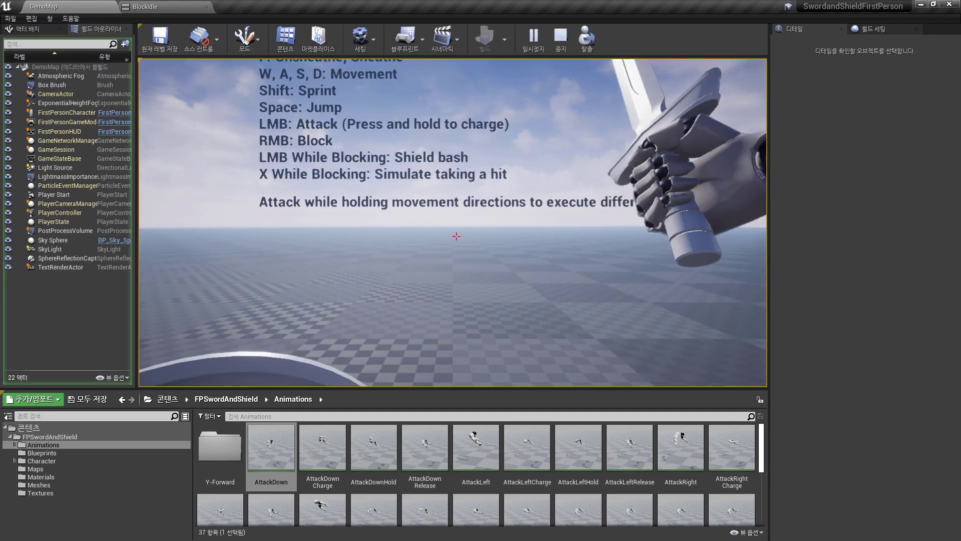
left_click(456, 236)
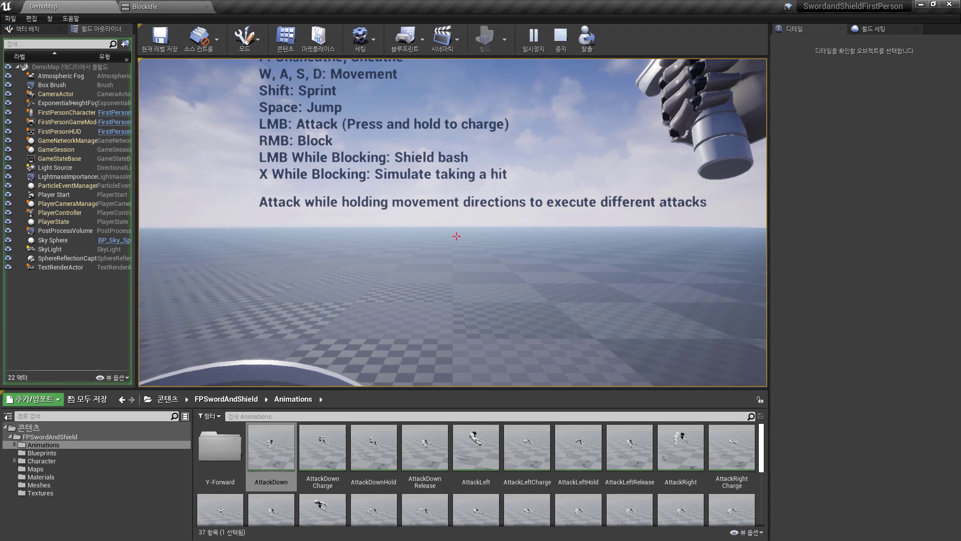
right_click(457, 236)
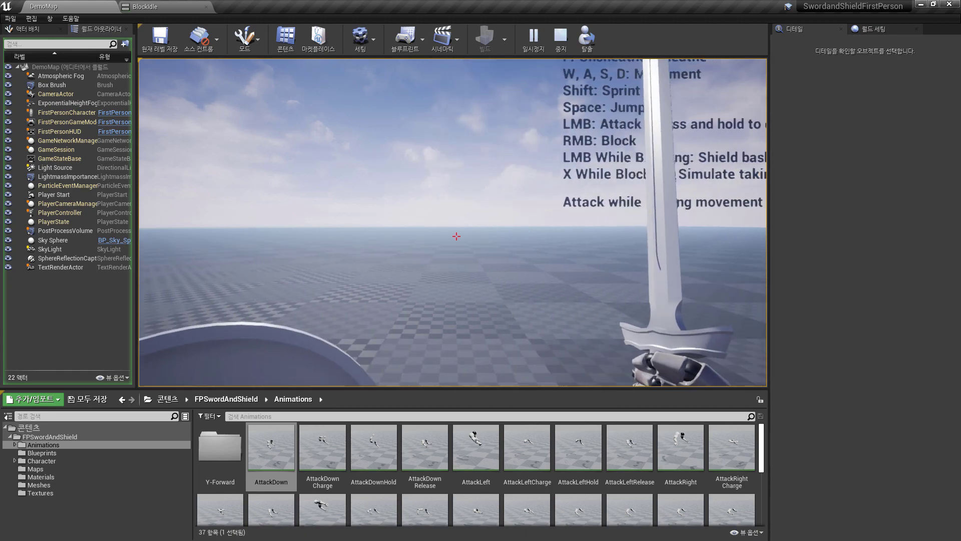
left_click(456, 236)
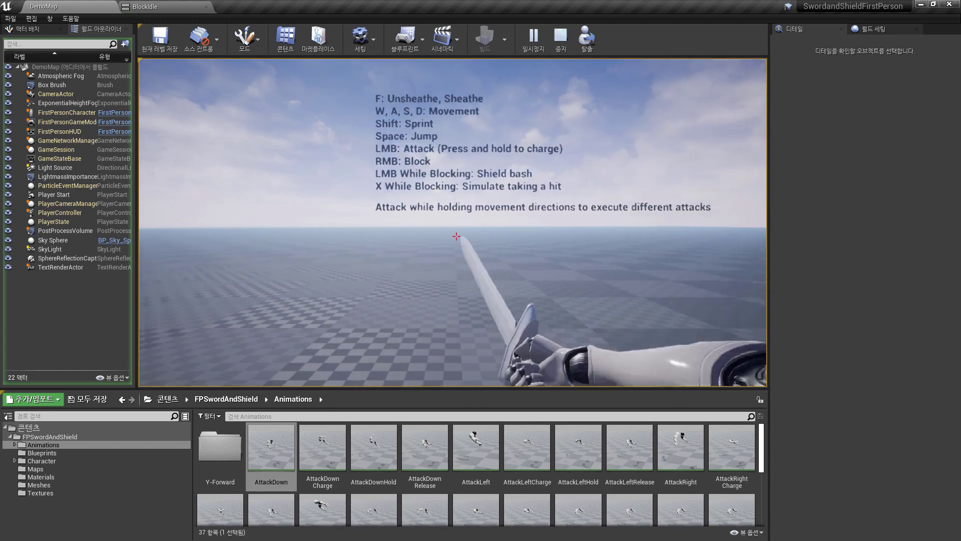
key("w")
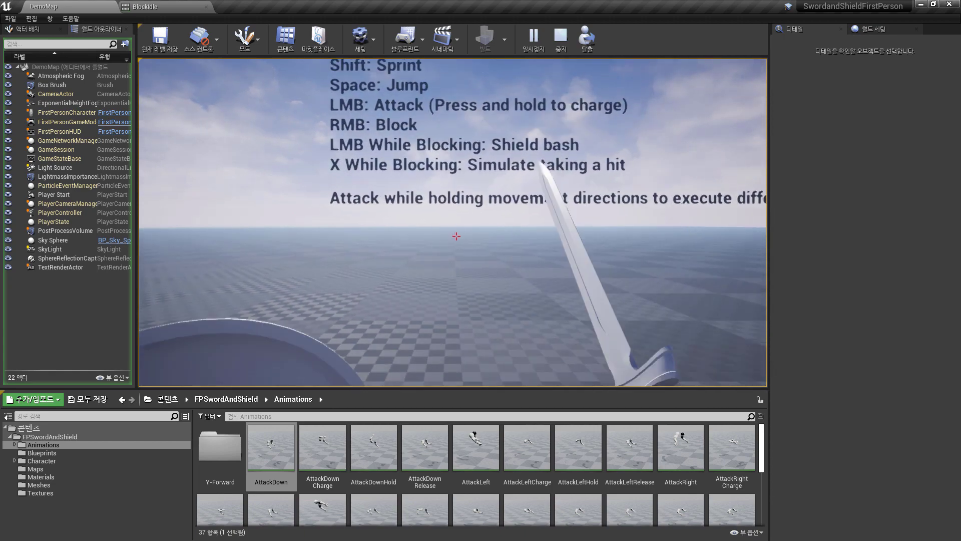
key("s")
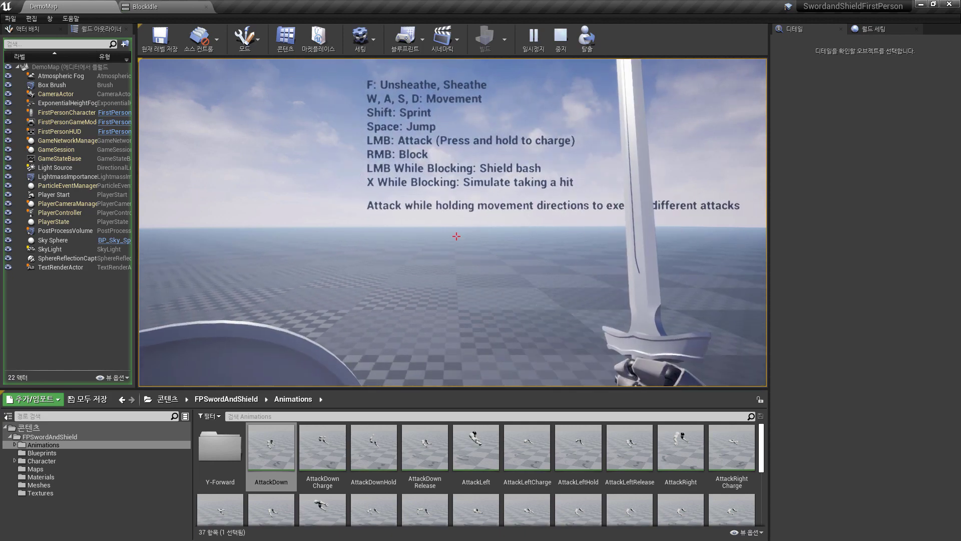
right_click(456, 236)
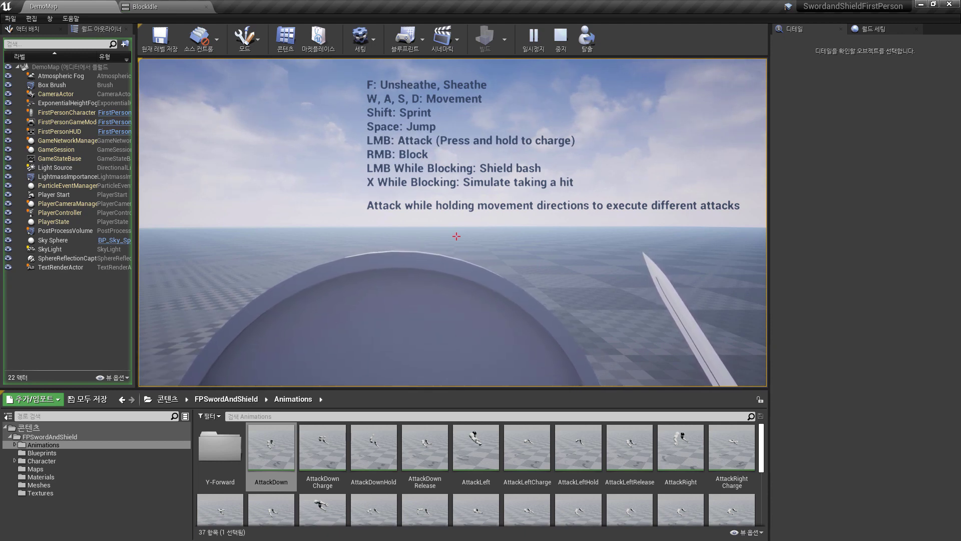
key("Escape")
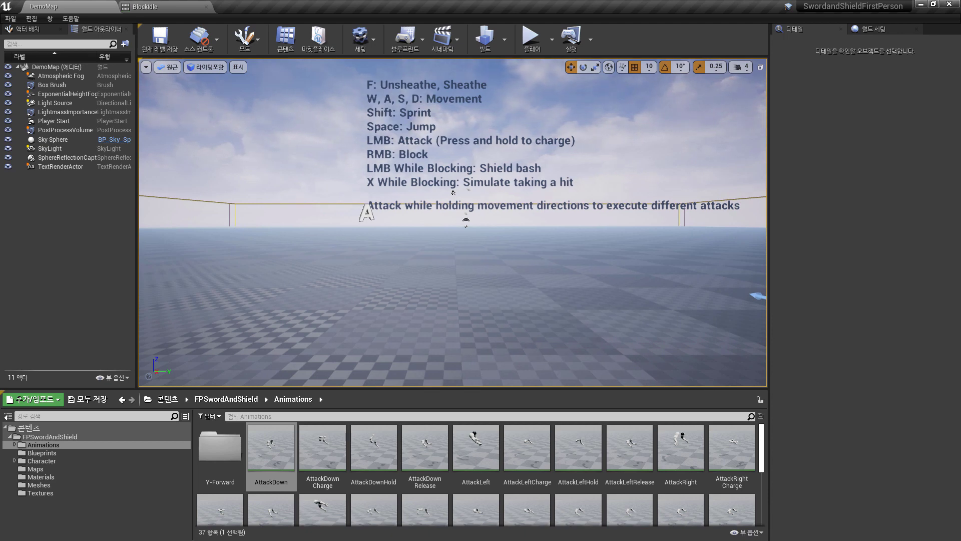
Step: Open the FirstPerson_AnimBP animation blueprint and examine its State Machine down to the state machine nested in the Attacking state
scroll(641, 457, "down", 5)
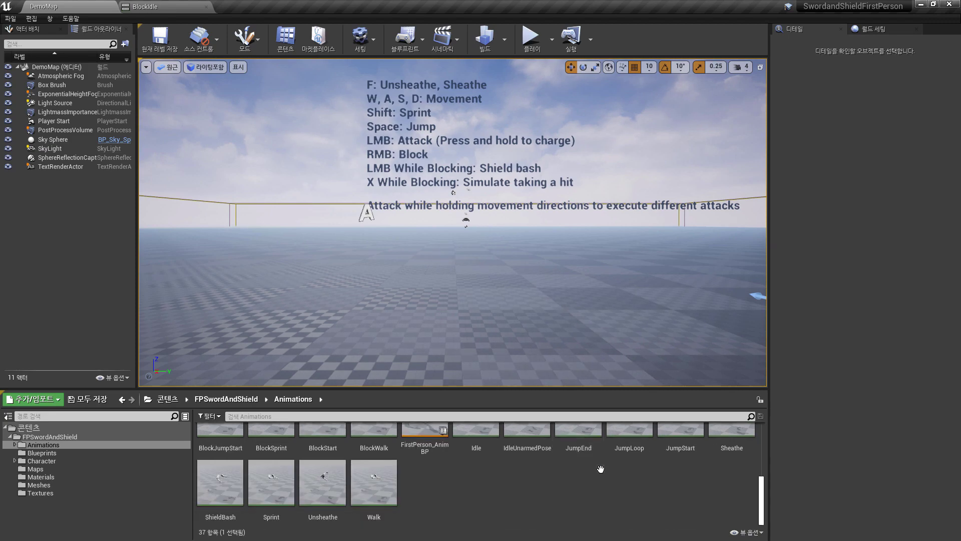
double_click(429, 443)
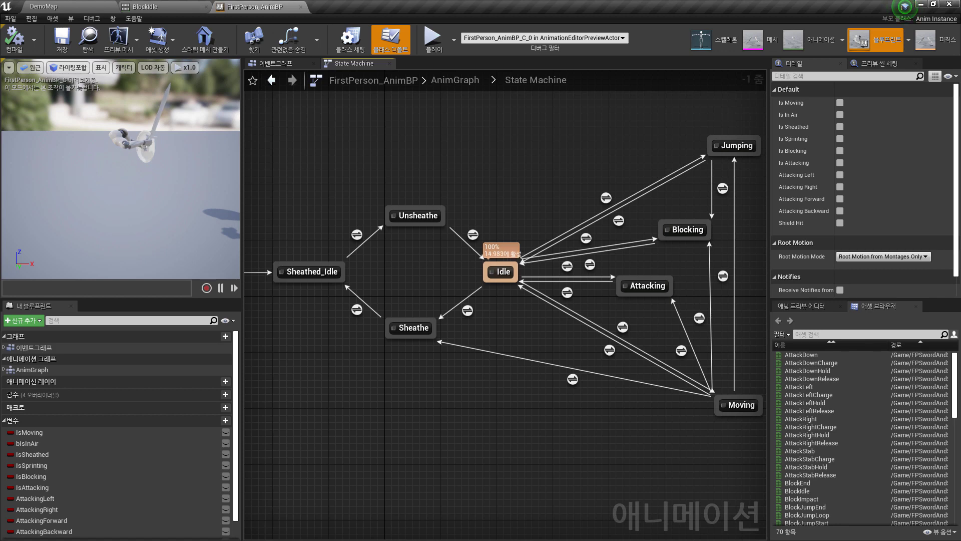
left_click(671, 296)
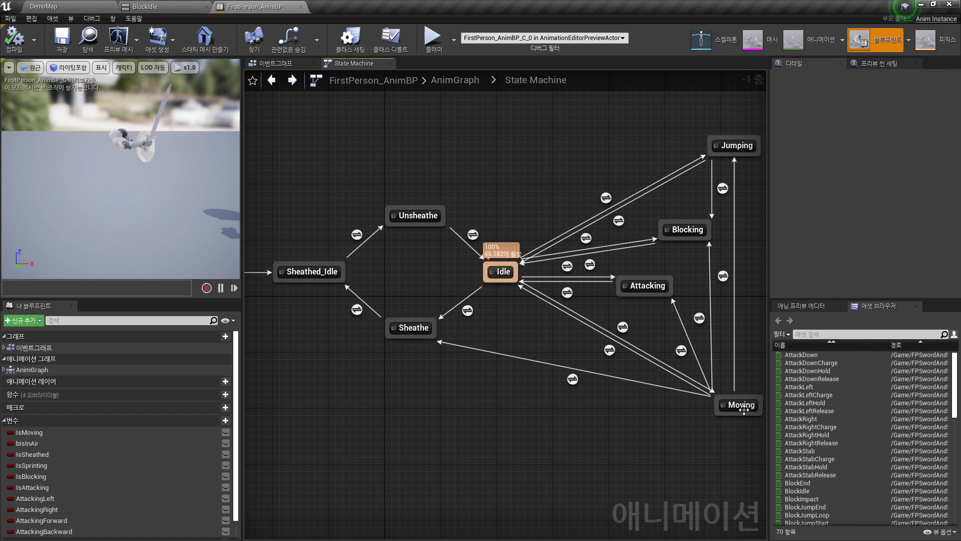
double_click(742, 405)
double_click(644, 287)
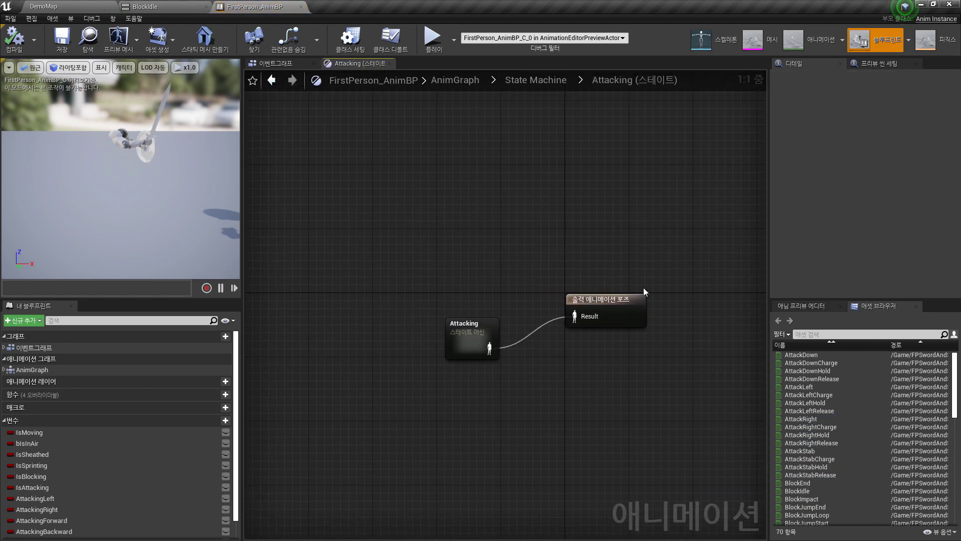
double_click(470, 344)
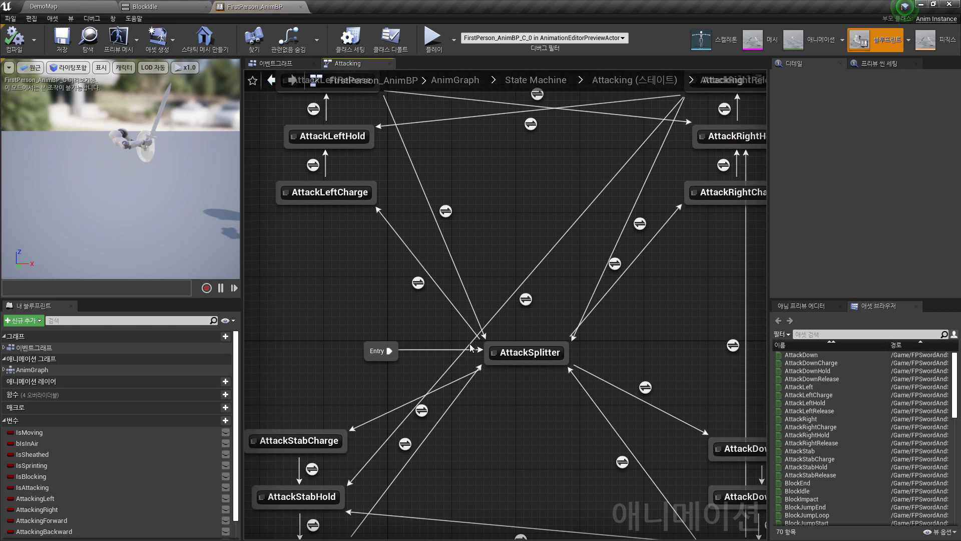